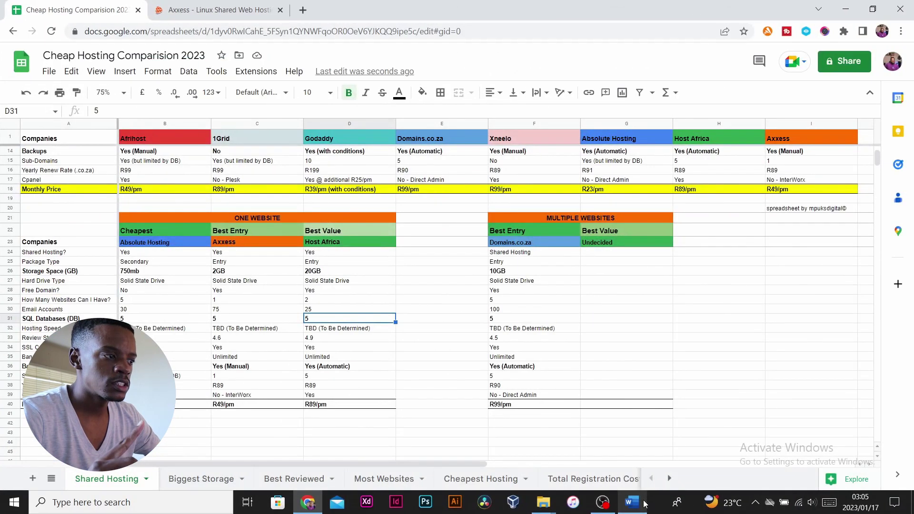
In the comparison sheet, point out Absolute Hosting's shared hosting entry and package type against Host Africa.
click(62, 309)
click(148, 253)
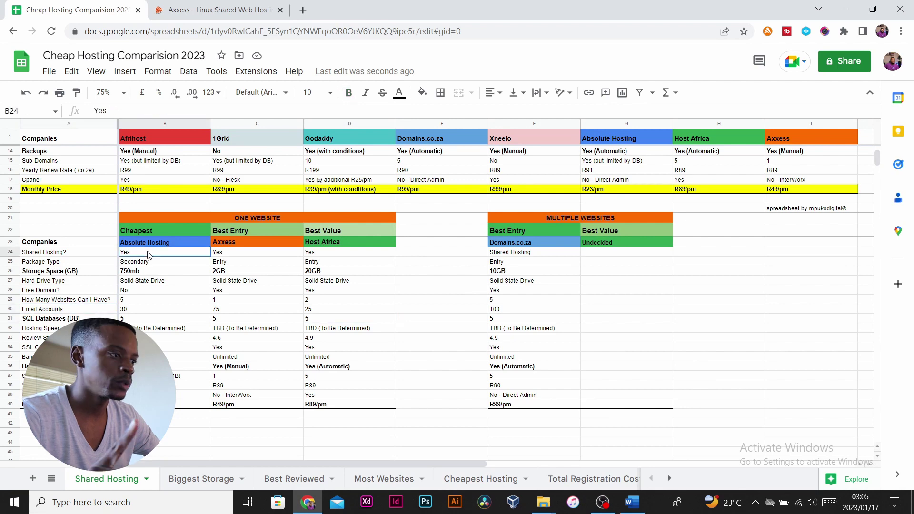
click(223, 223)
click(202, 264)
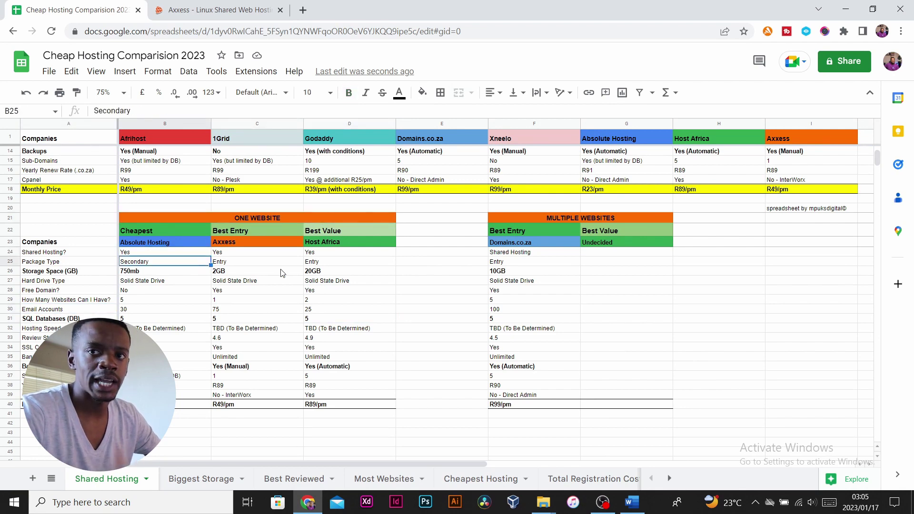
click(310, 319)
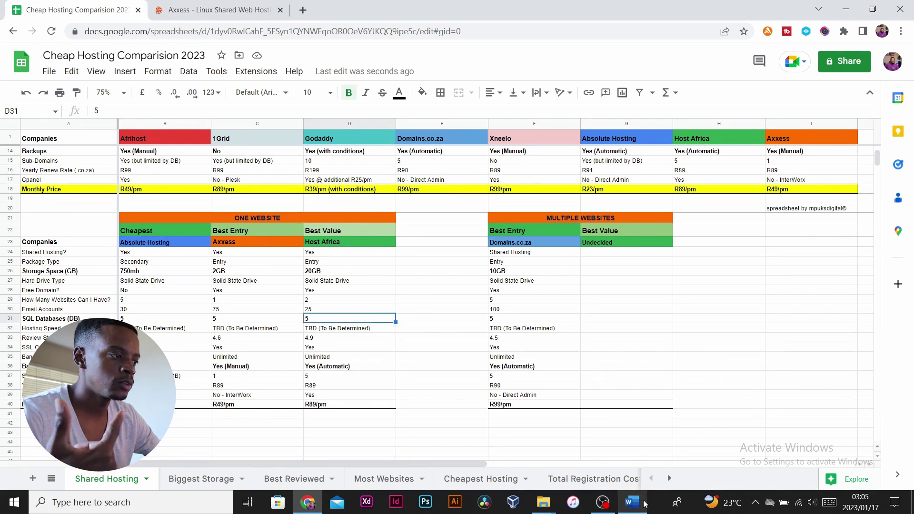
click(62, 309)
click(147, 252)
click(223, 222)
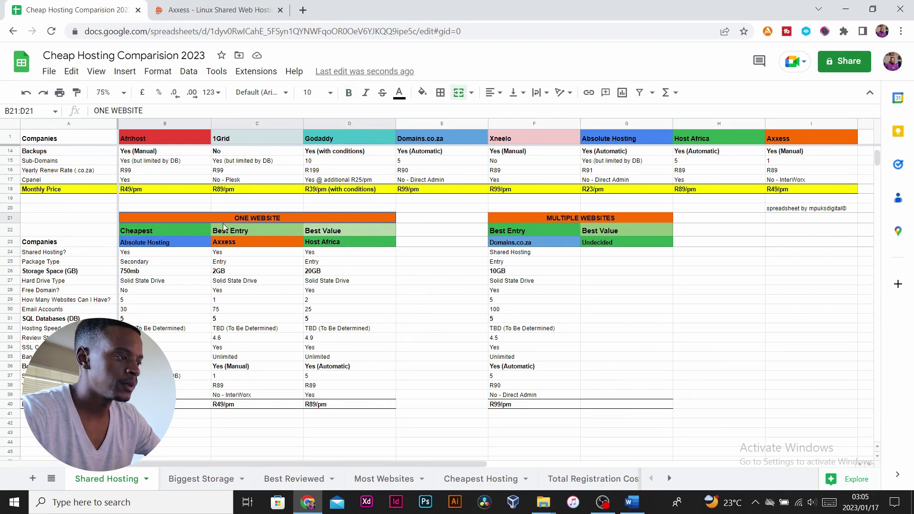
click(202, 264)
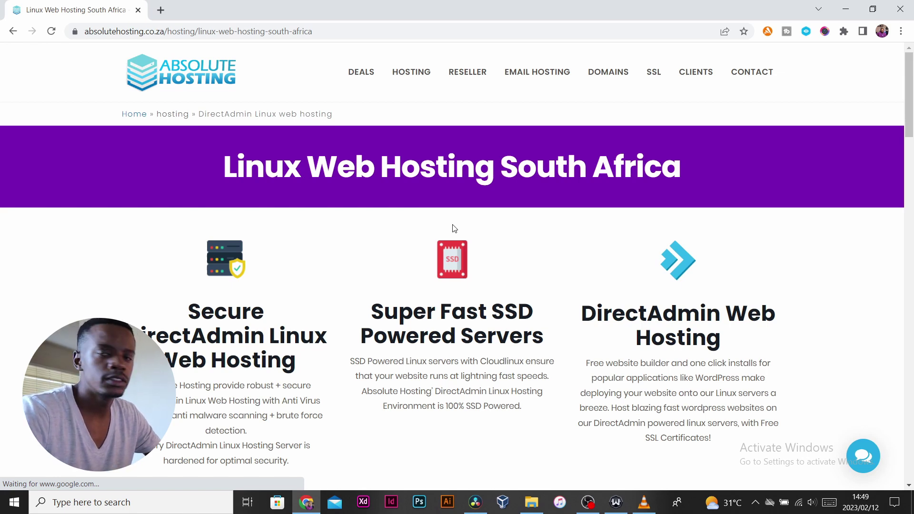
click(411, 72)
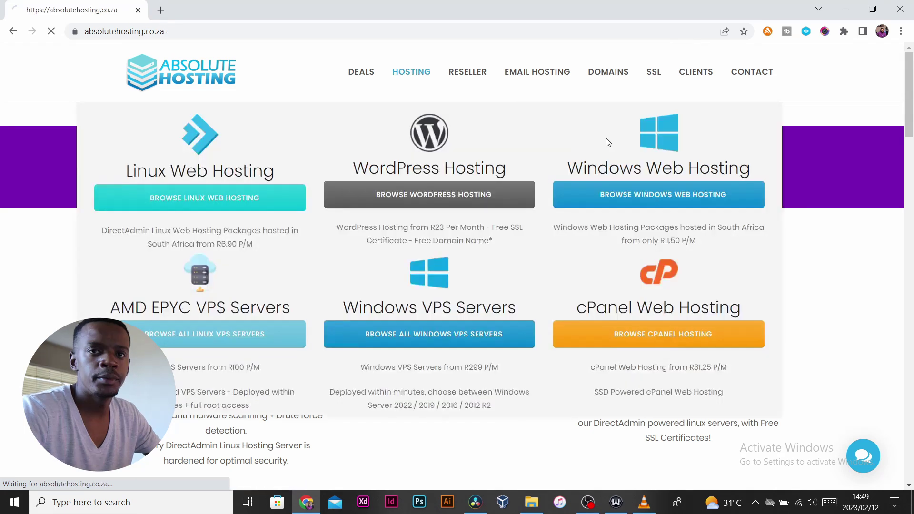
mouse_move(413, 75)
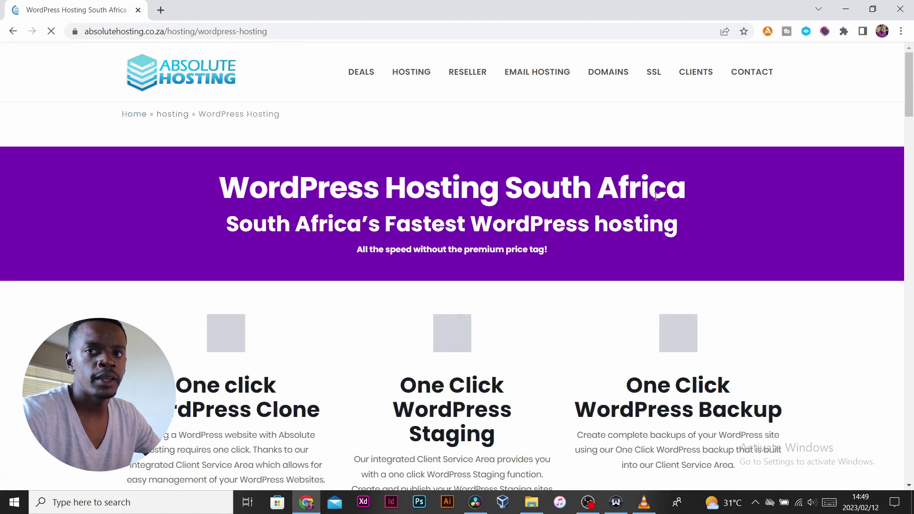
scroll(655, 196, down, 15)
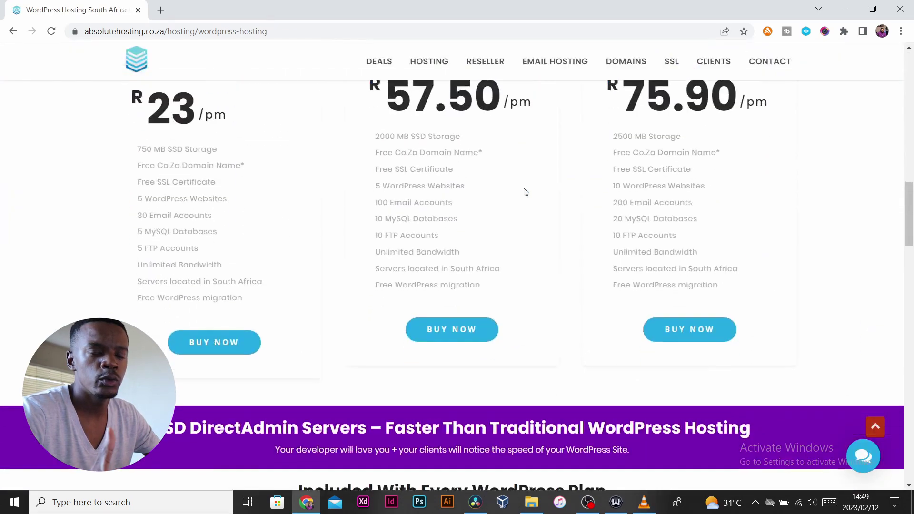
scroll(523, 193, up, 5)
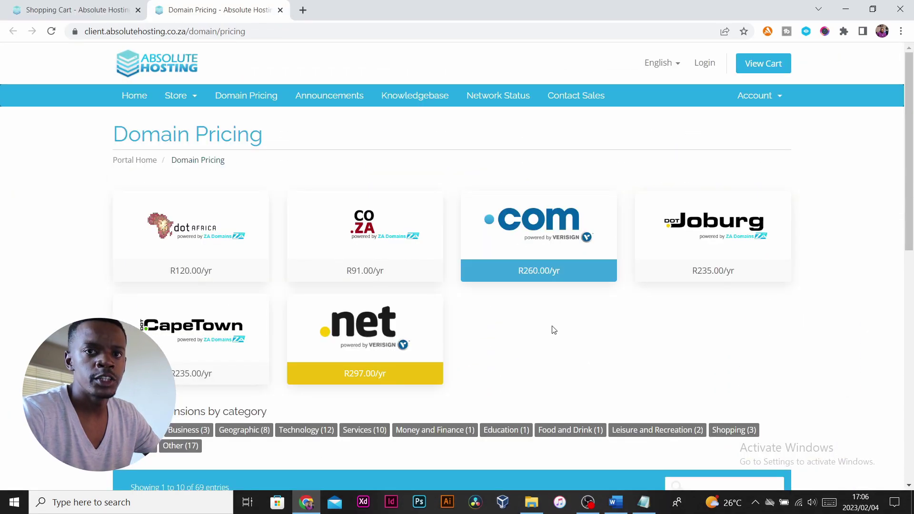
scroll(106, 307, down, 2)
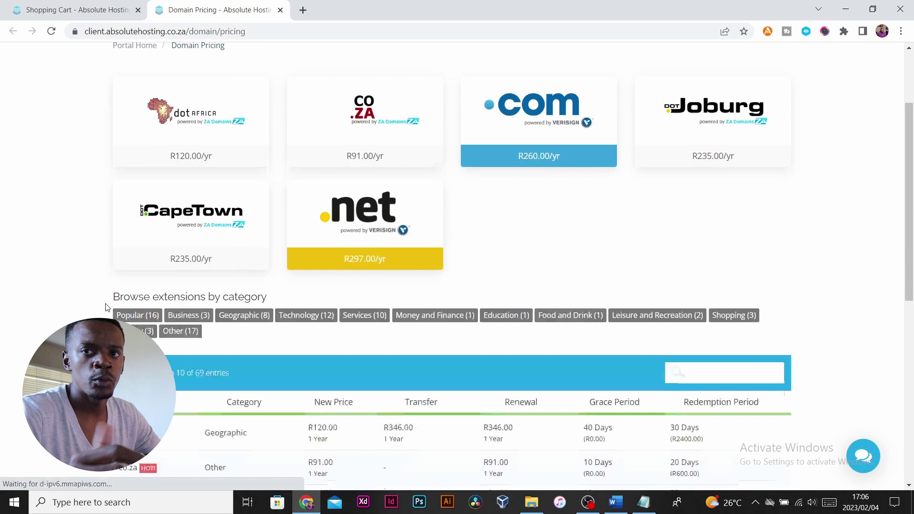
scroll(106, 307, down, 5)
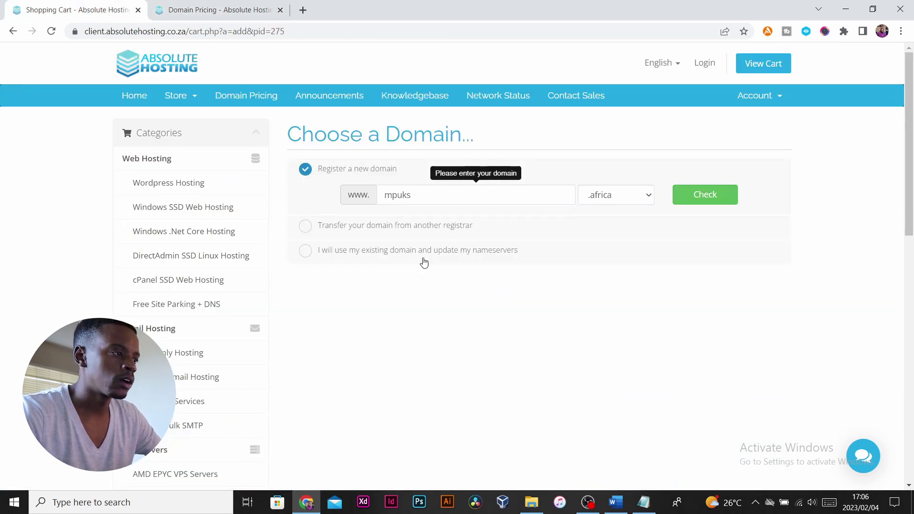
text(digi)
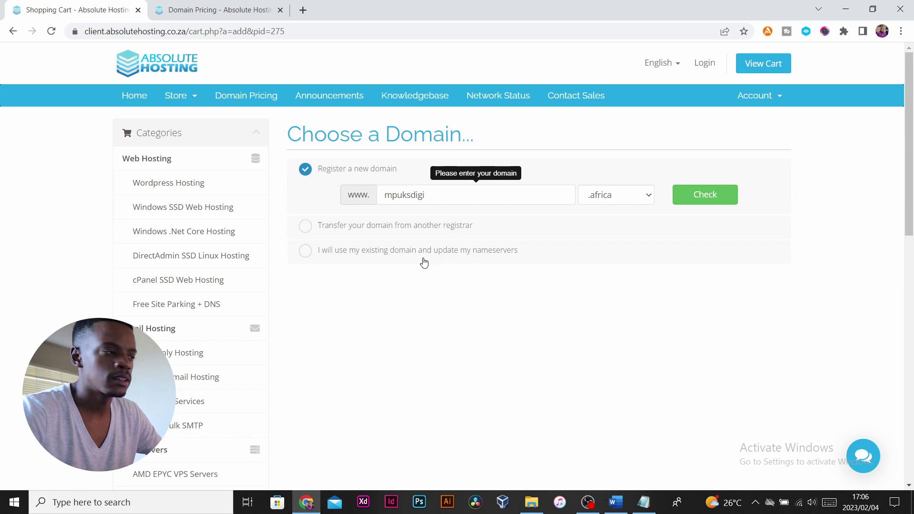
text(tal)
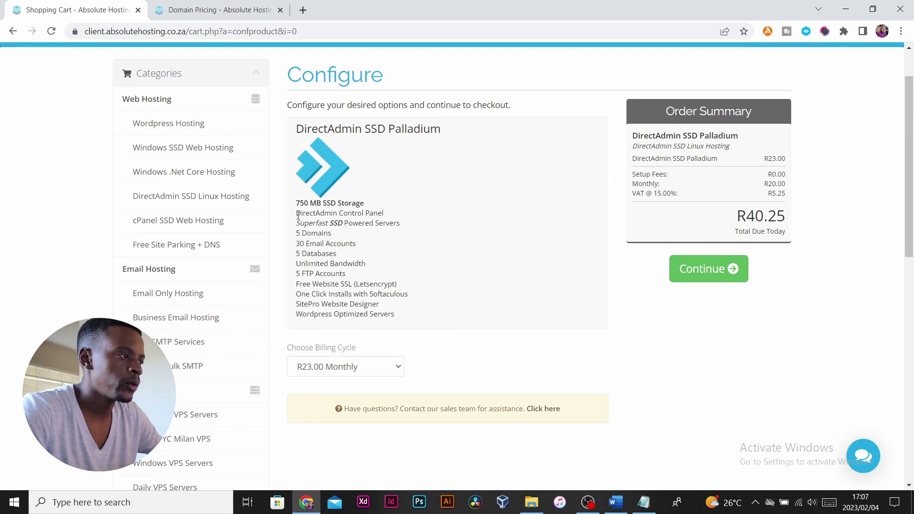
drag(298, 215, 428, 291)
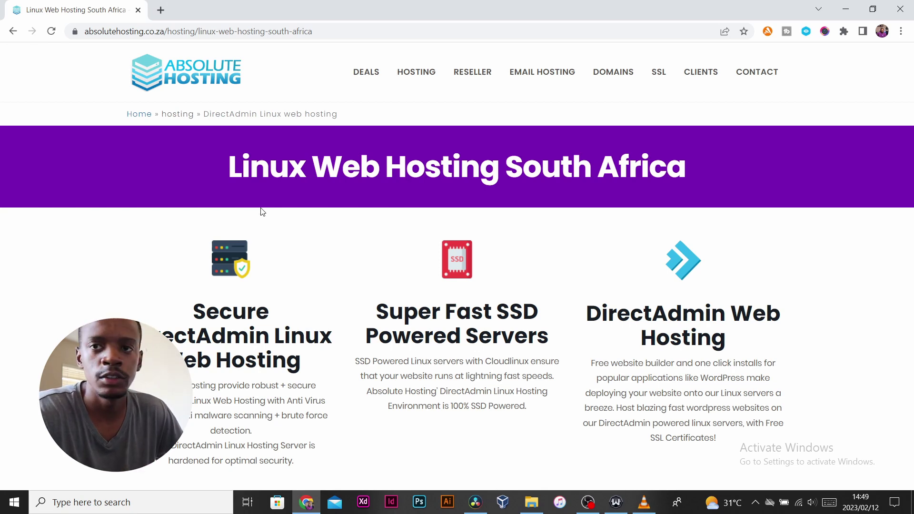
From the home page, open the WordPress Hosting plans and highlight the free Co.Za domain offer.
key(alt+Left)
mouse_move(412, 73)
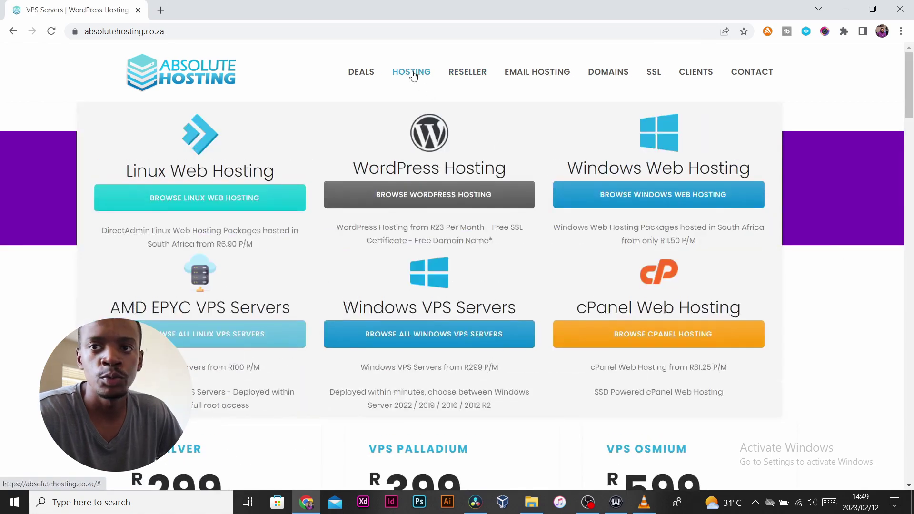
click(420, 202)
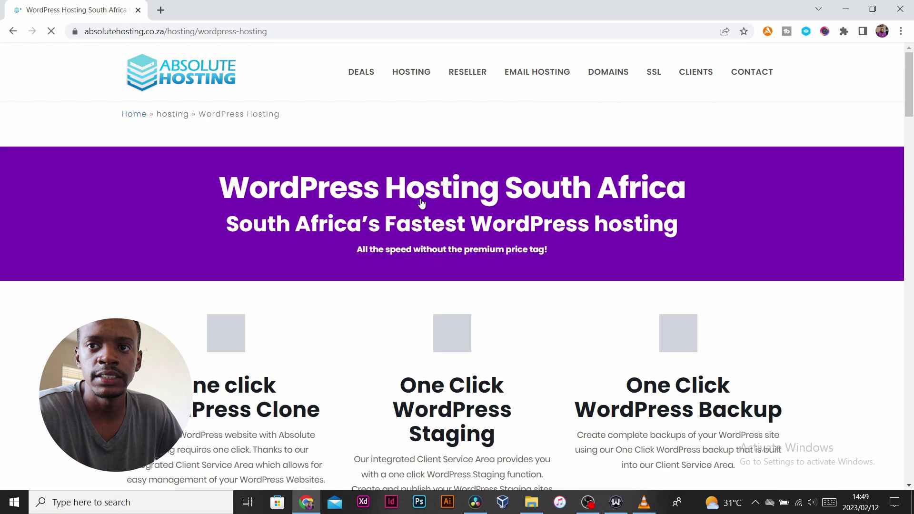
scroll(547, 195, down, 10)
scroll(526, 194, down, 7)
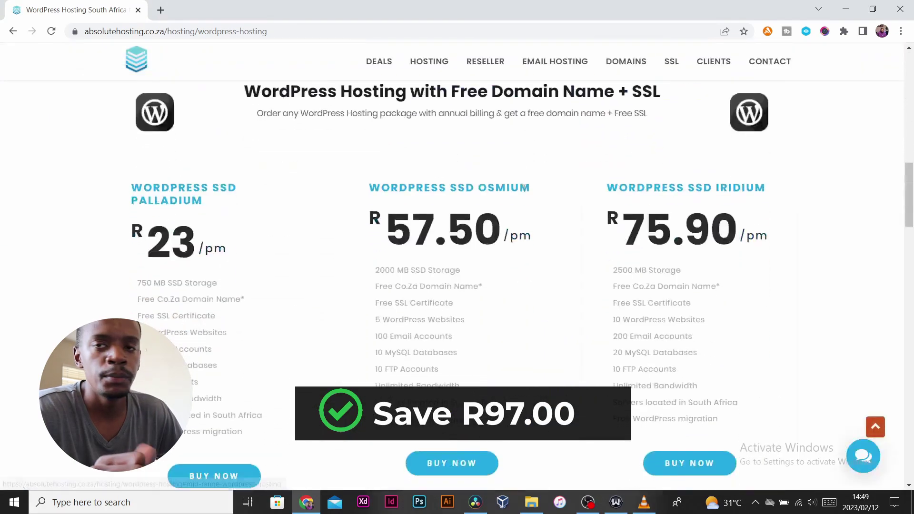
scroll(524, 194, up, 3)
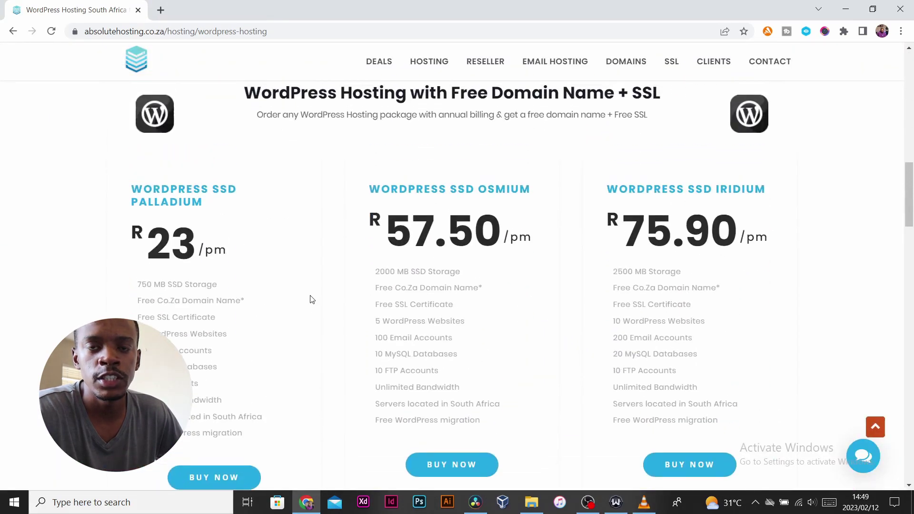
drag(132, 298, 261, 302)
click(278, 301)
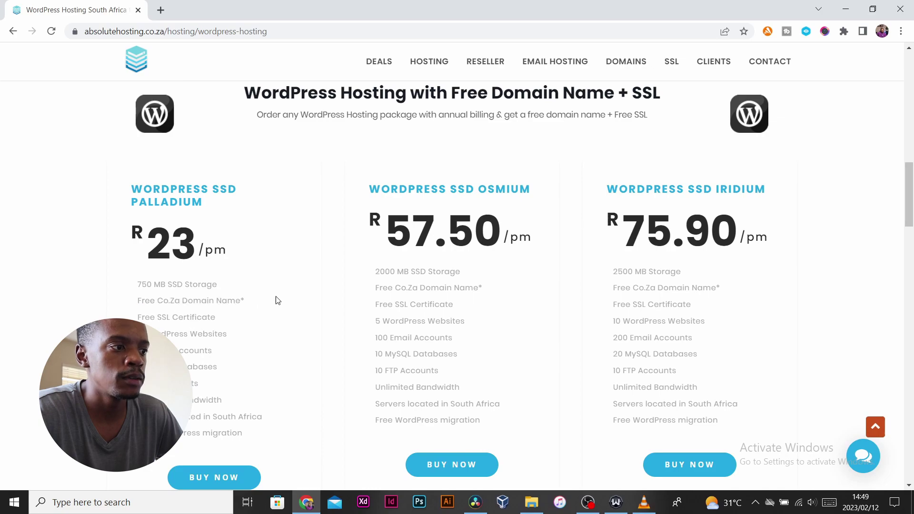
Scroll through the WordPress SSD plans priced from R23 to R75.90 per month.
scroll(301, 301, down, 1)
scroll(303, 299, down, 9)
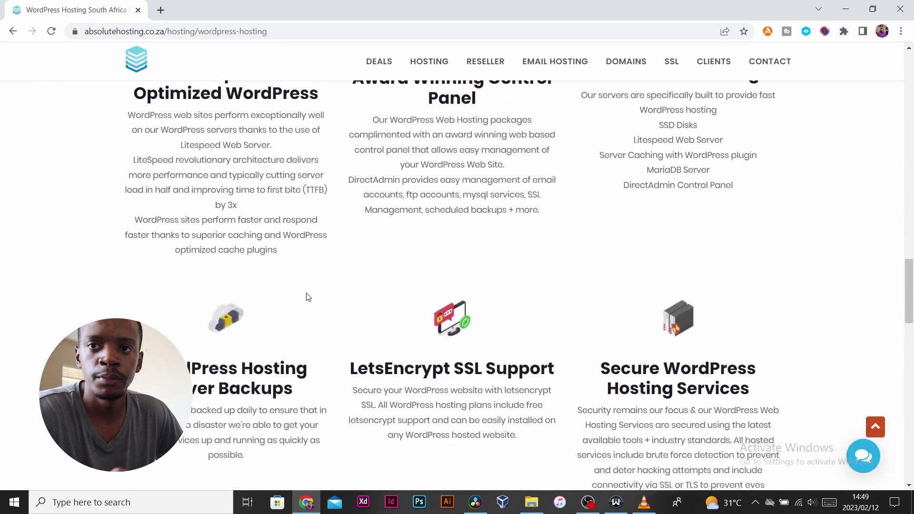
scroll(307, 297, up, 7)
scroll(309, 296, up, 10)
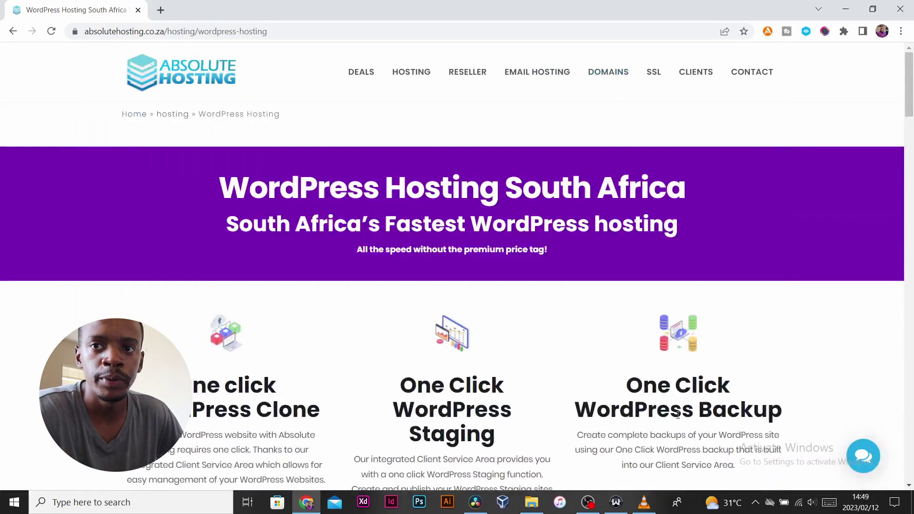
mouse_move(608, 71)
scroll(319, 295, down, 15)
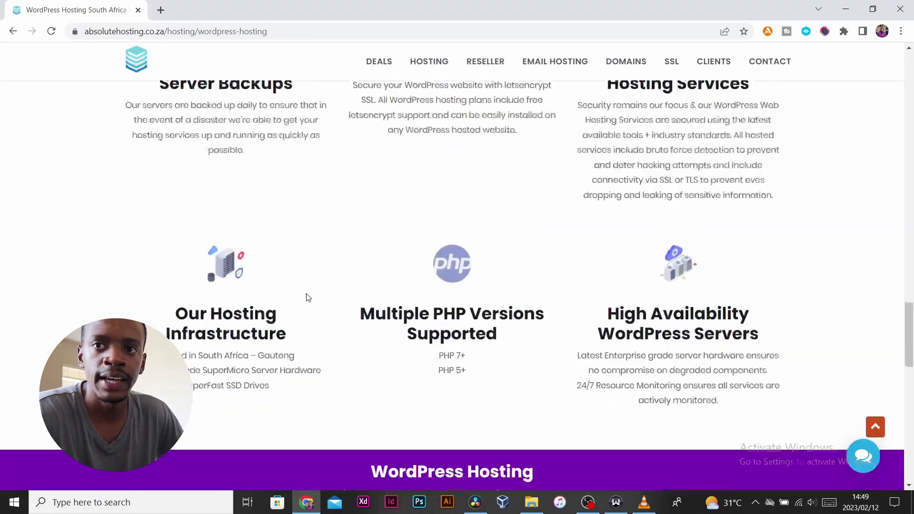
scroll(308, 294, up, 3)
scroll(308, 294, up, 13)
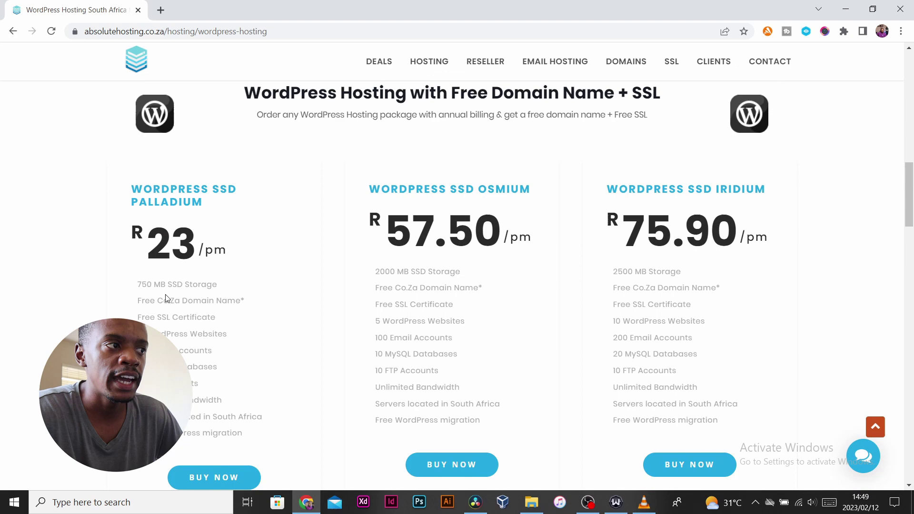
scroll(524, 194, down, 3)
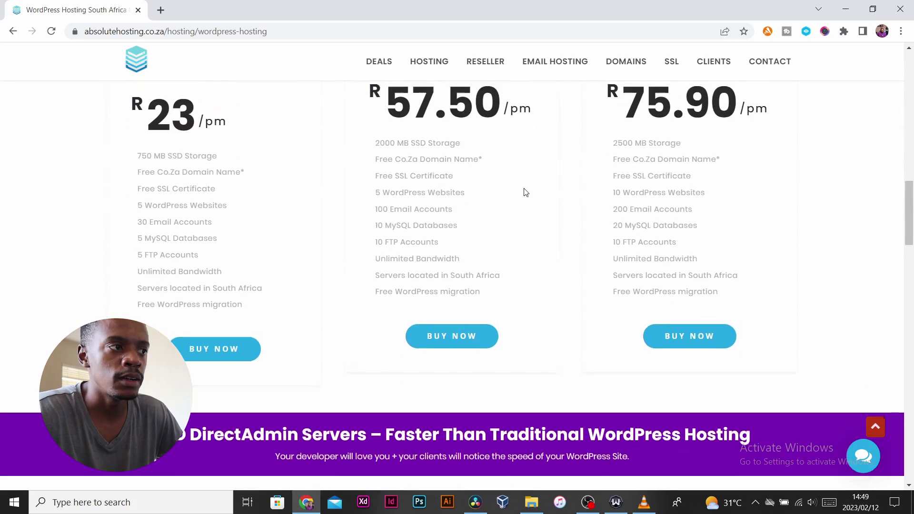
scroll(527, 192, up, 5)
scroll(526, 192, up, 10)
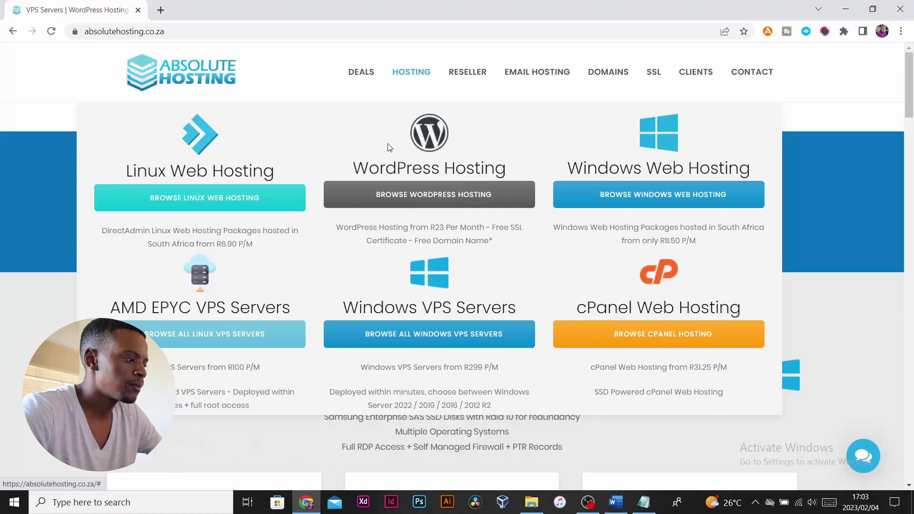
Open the Linux hosting plans and highlight Palladium's storage, SSD servers, 5 domains, 30 email accounts and MySQL databases.
click(208, 204)
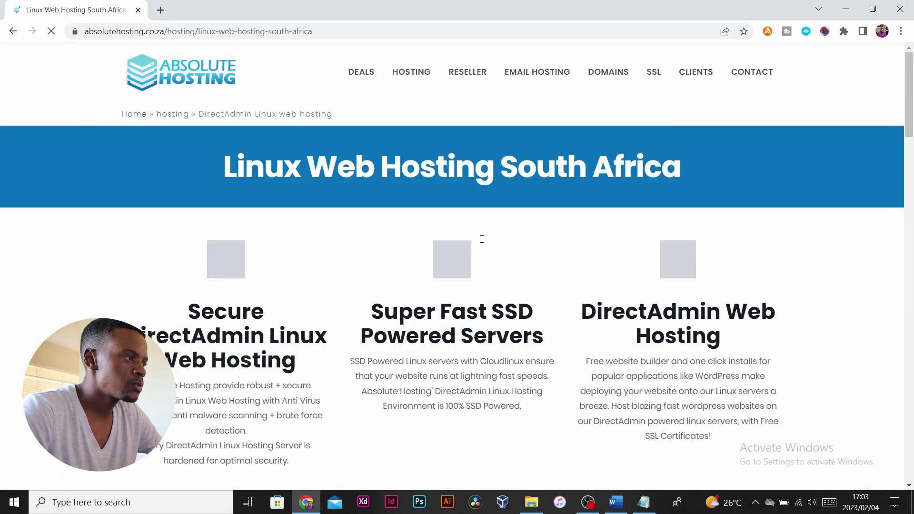
scroll(482, 239, down, 12)
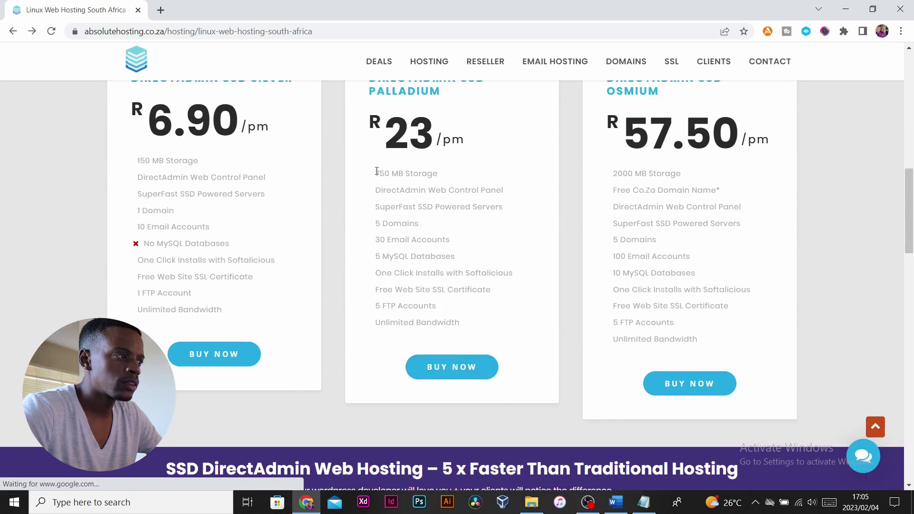
drag(376, 173, 513, 195)
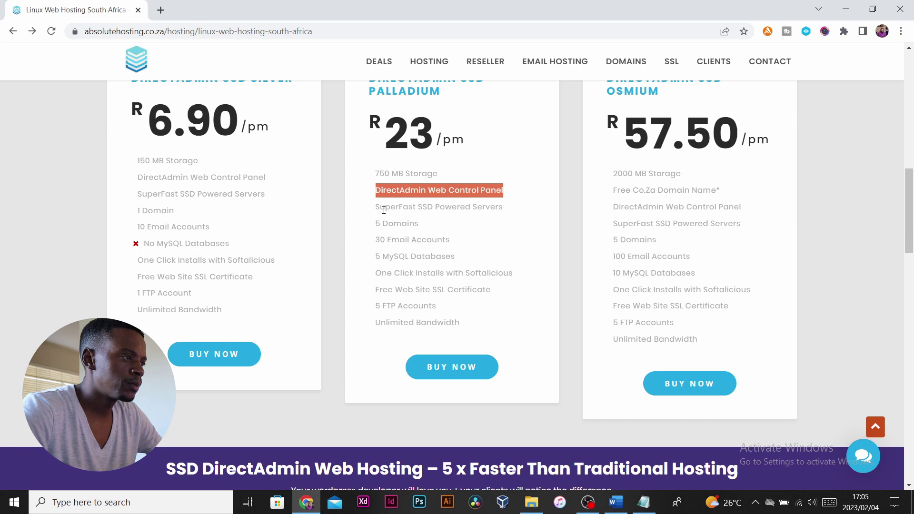
drag(398, 207, 439, 207)
drag(379, 223, 465, 227)
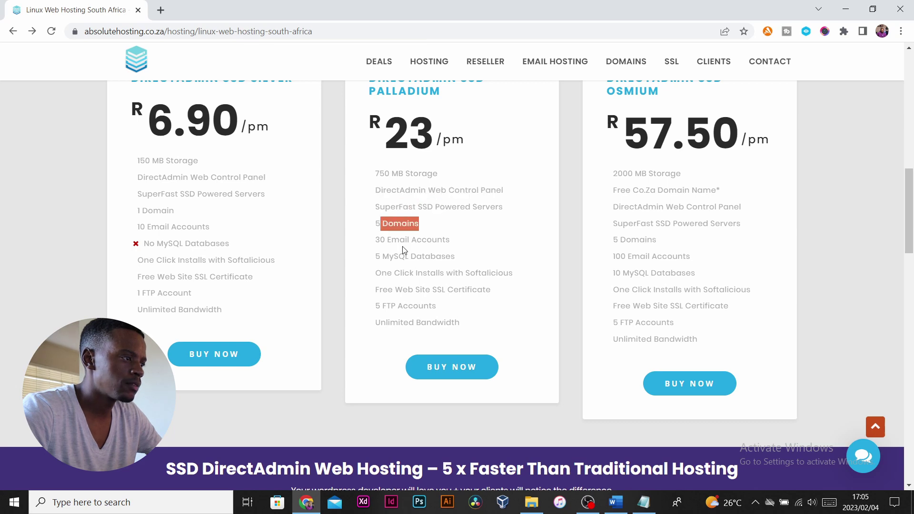
drag(375, 240, 455, 257)
click(402, 271)
drag(381, 256, 427, 273)
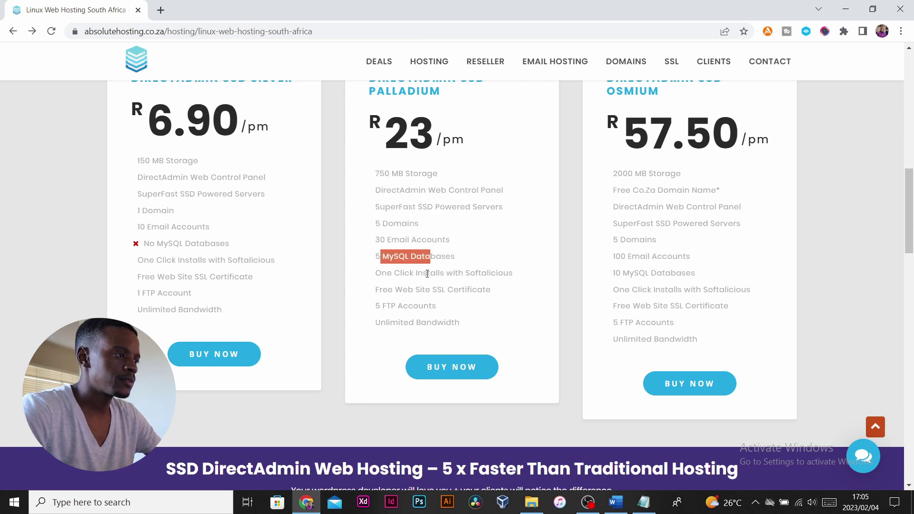
Order the R23/pm DirectAdmin SSD Palladium plan with its BUY NOW button.
scroll(395, 303, up, 4)
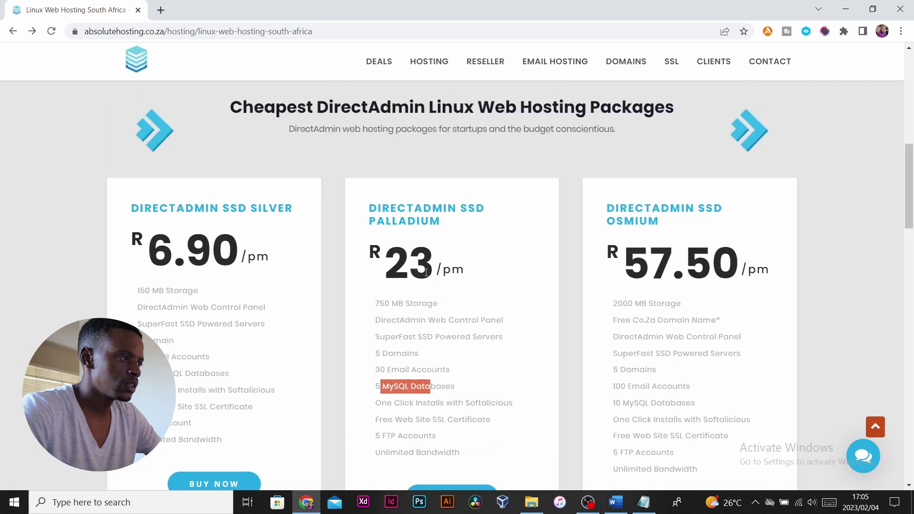
scroll(381, 381, down, 4)
click(442, 371)
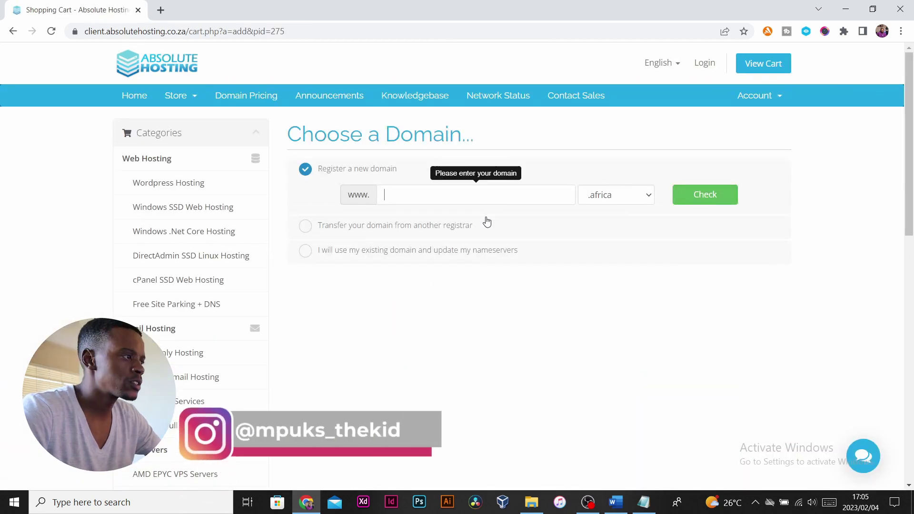
Open Domain Pricing in a new tab, find co.za at R91.00 yearly, then return to the cart.
right_click(241, 95)
click(266, 101)
click(217, 17)
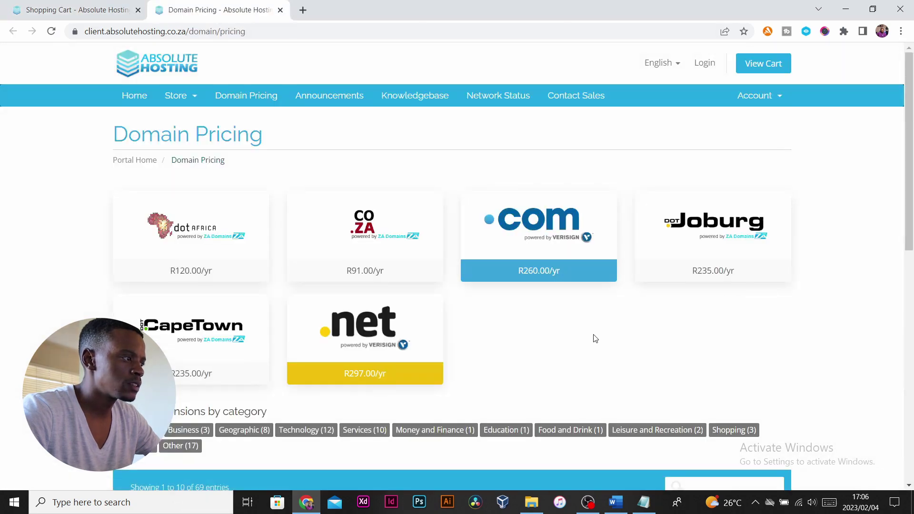
scroll(107, 307, down, 3)
scroll(106, 307, down, 5)
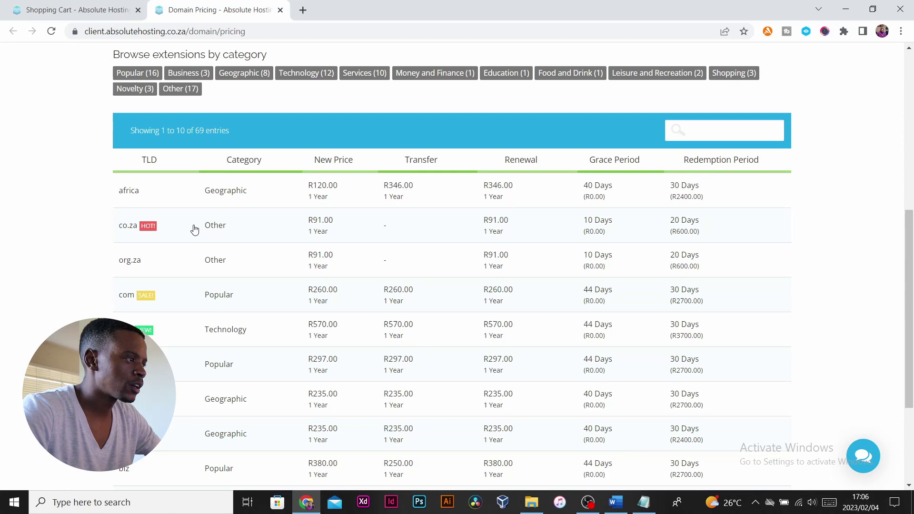
drag(193, 229, 100, 231)
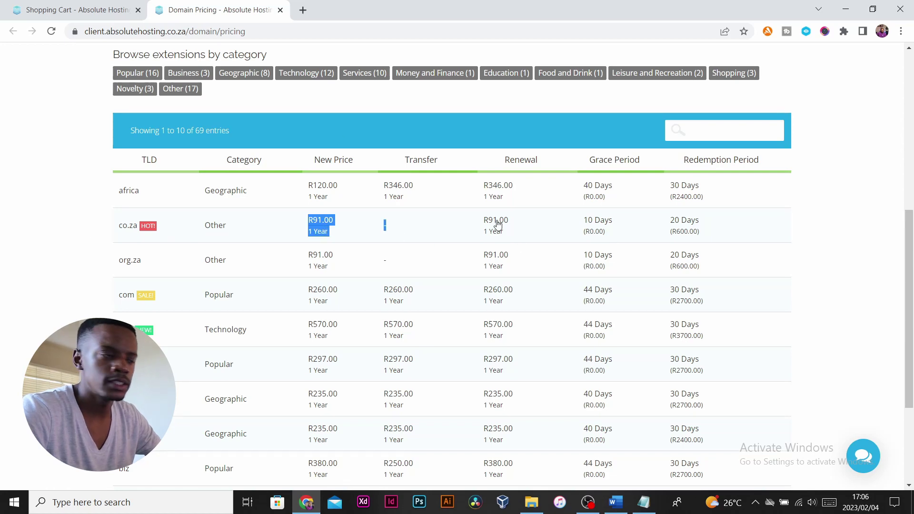
click(66, 11)
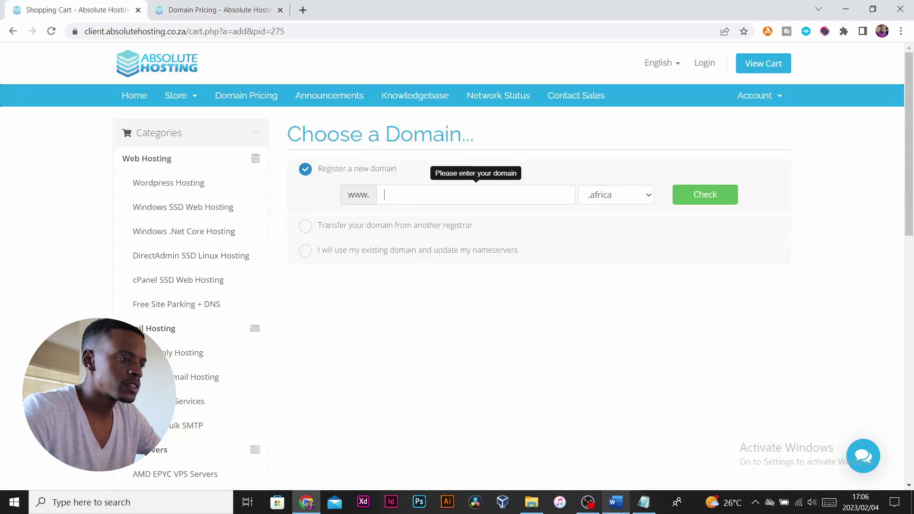
Search mpuksdigital with the .co.za extension and confirm it is available for R91.00.
text(mpuksdigital)
click(653, 198)
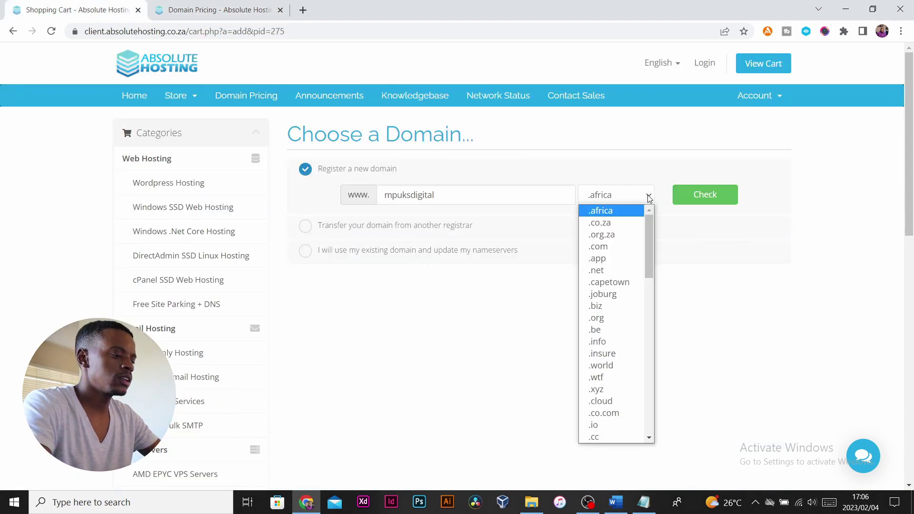
click(624, 228)
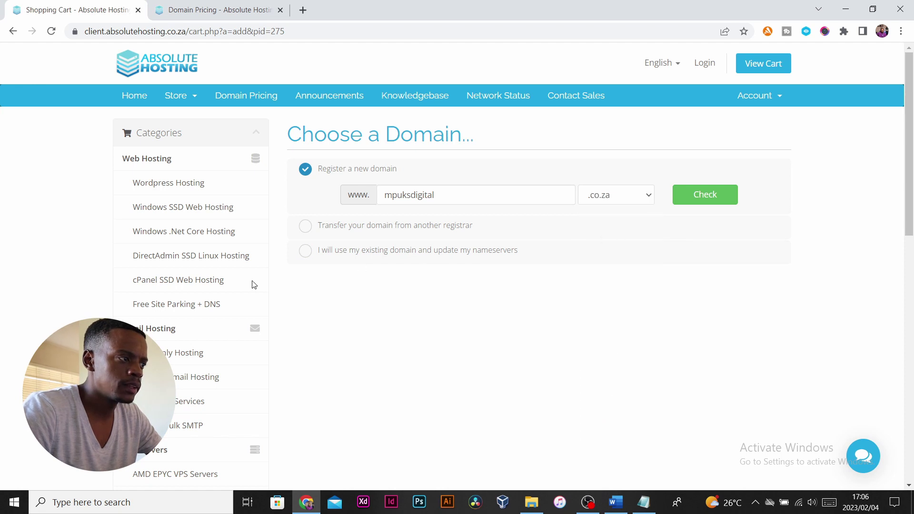
click(704, 195)
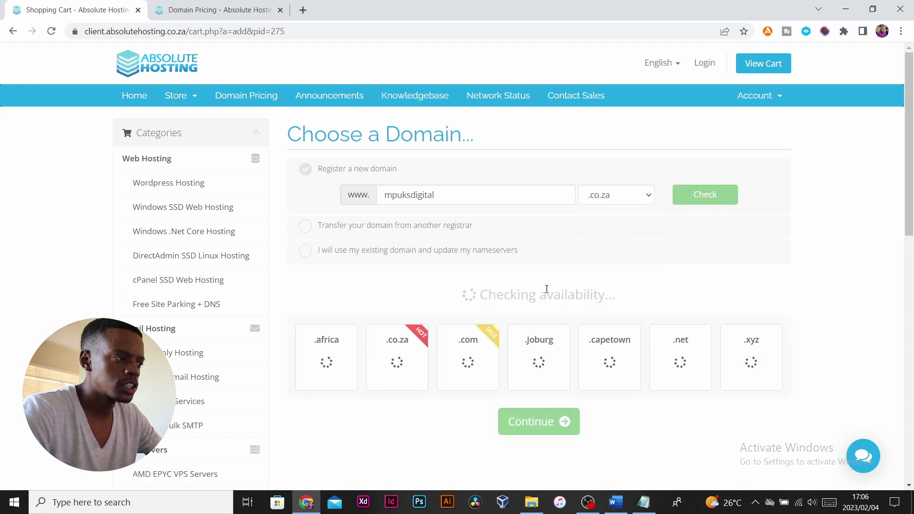
drag(495, 295, 639, 295)
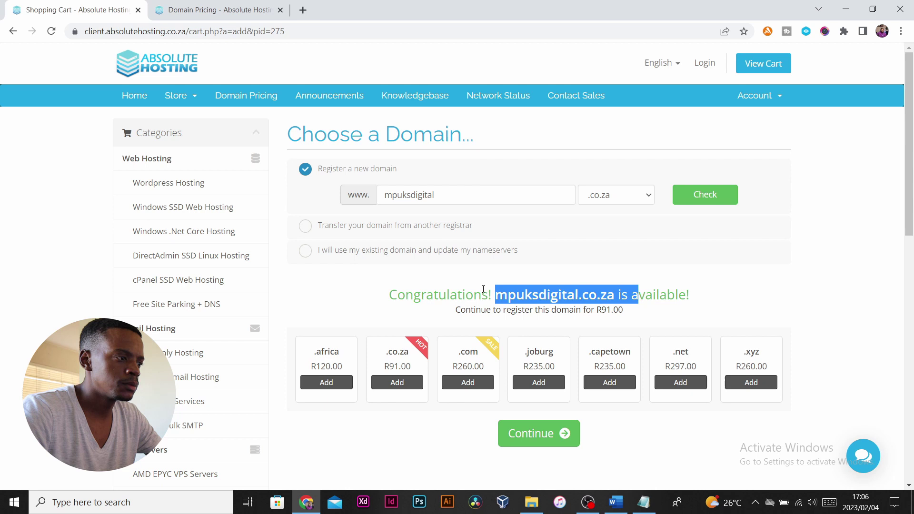
click(525, 288)
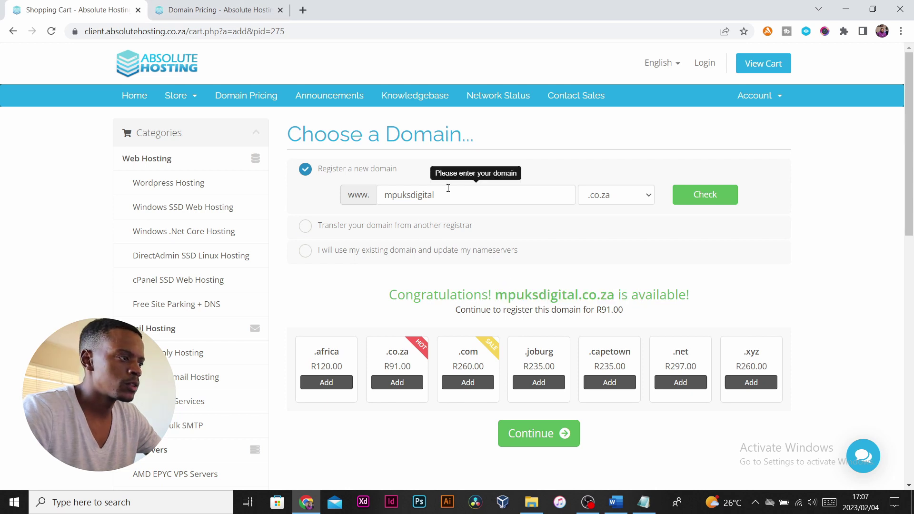
double_click(387, 194)
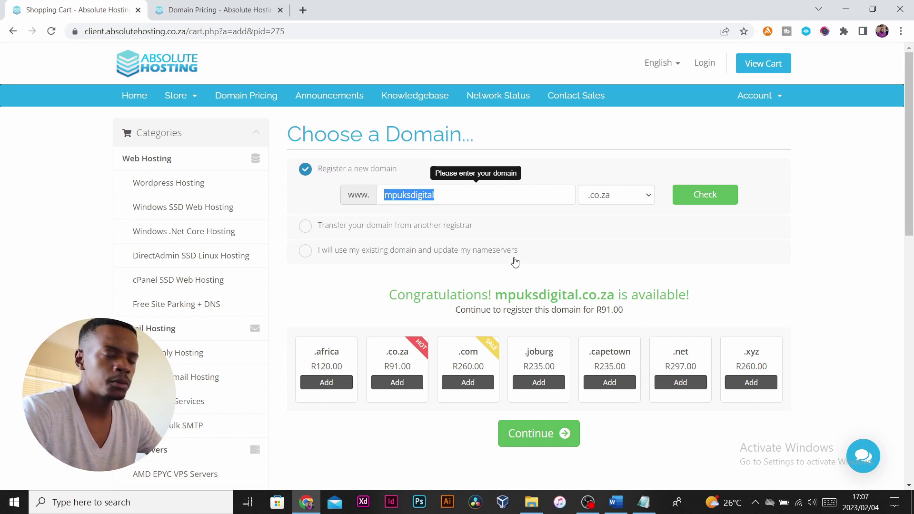
click(489, 210)
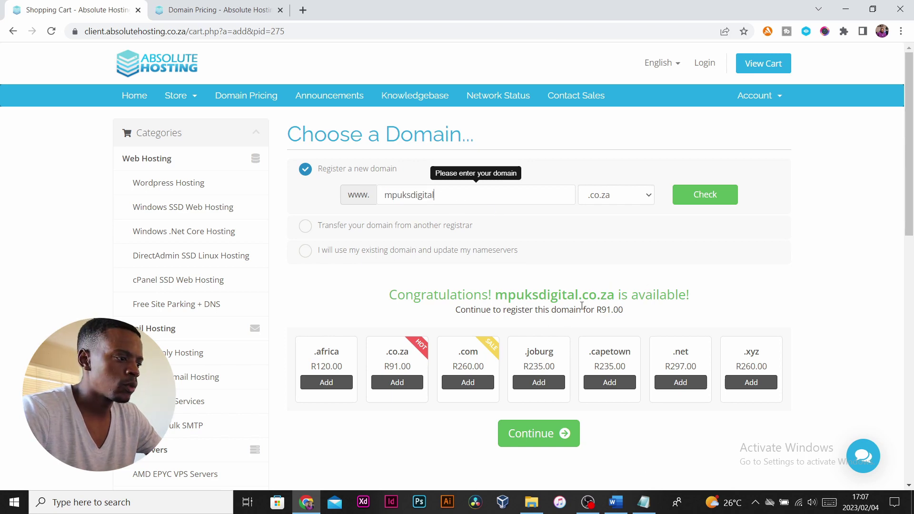
scroll(581, 305, down, 2)
Continue to the Palladium plan configuration and highlight its feature list.
click(536, 314)
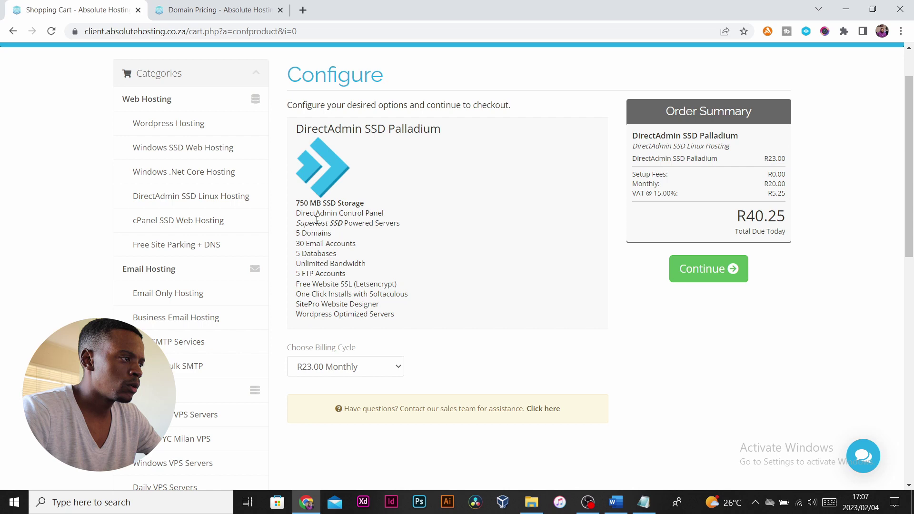
drag(296, 212, 382, 282)
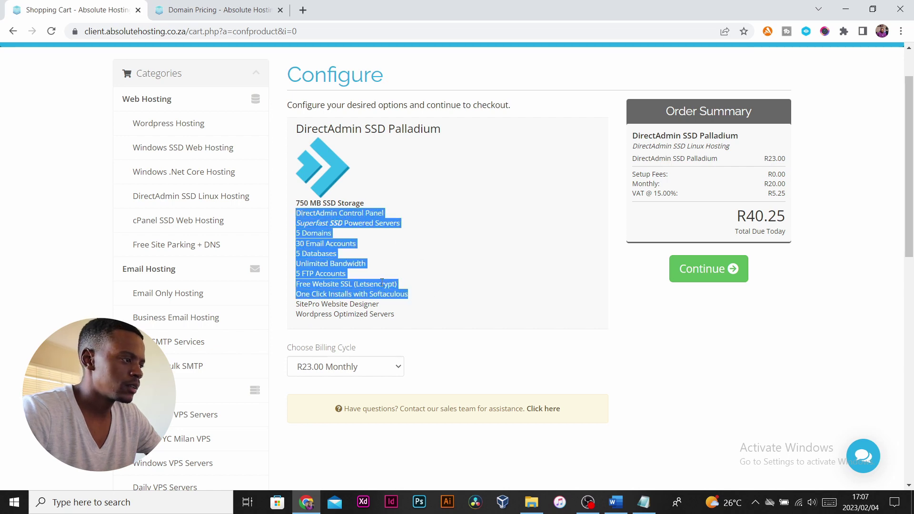
click(389, 261)
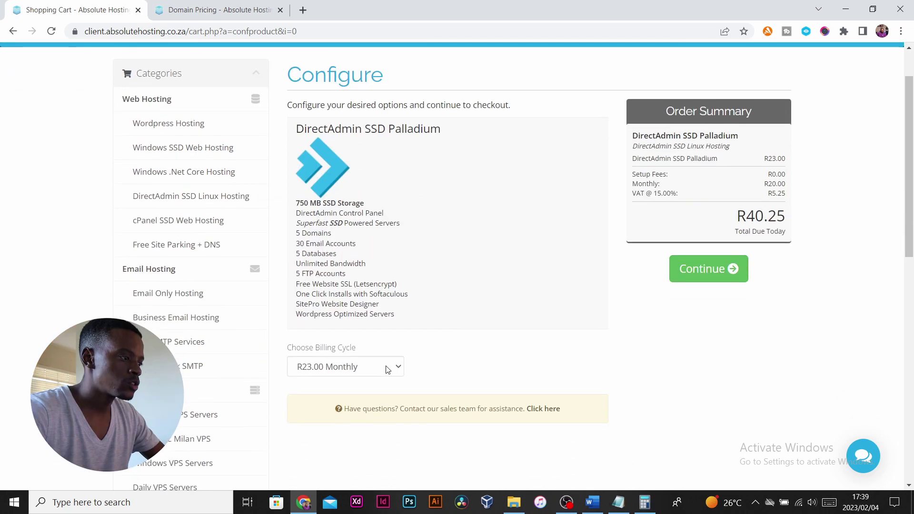
Compare Semi-Annual and Annual billing, then keep R23.00 Monthly and continue to Review & Checkout.
click(386, 370)
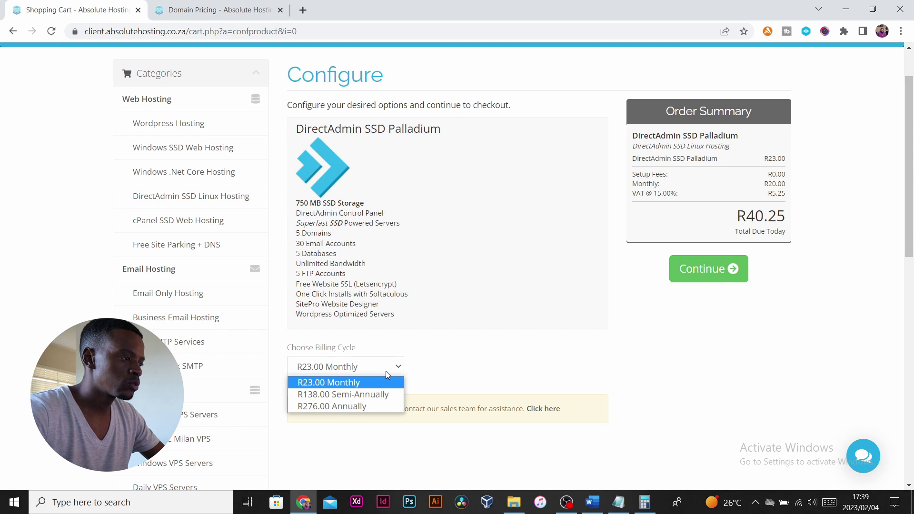
click(383, 395)
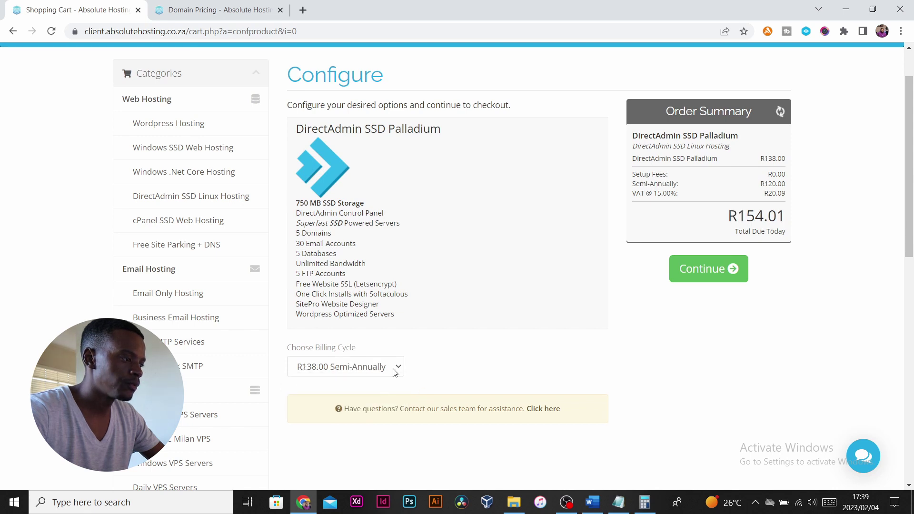
click(393, 367)
click(380, 404)
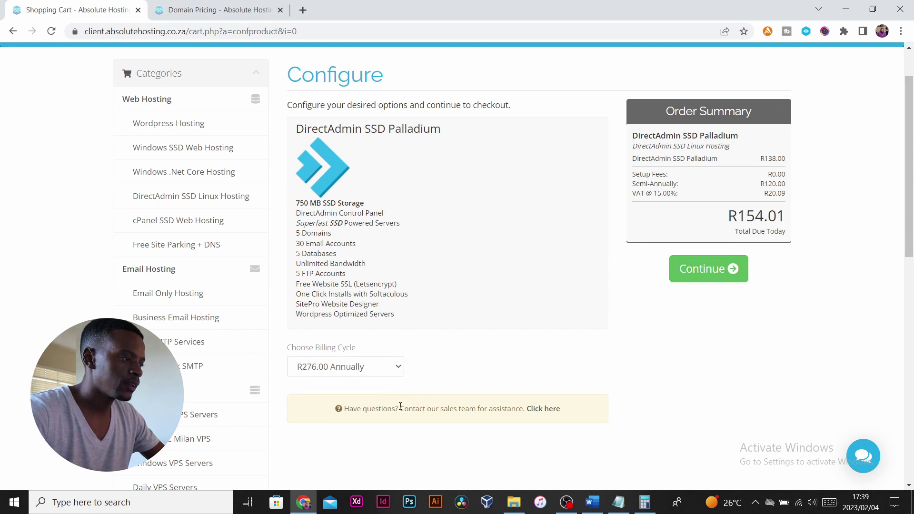
click(394, 367)
click(378, 381)
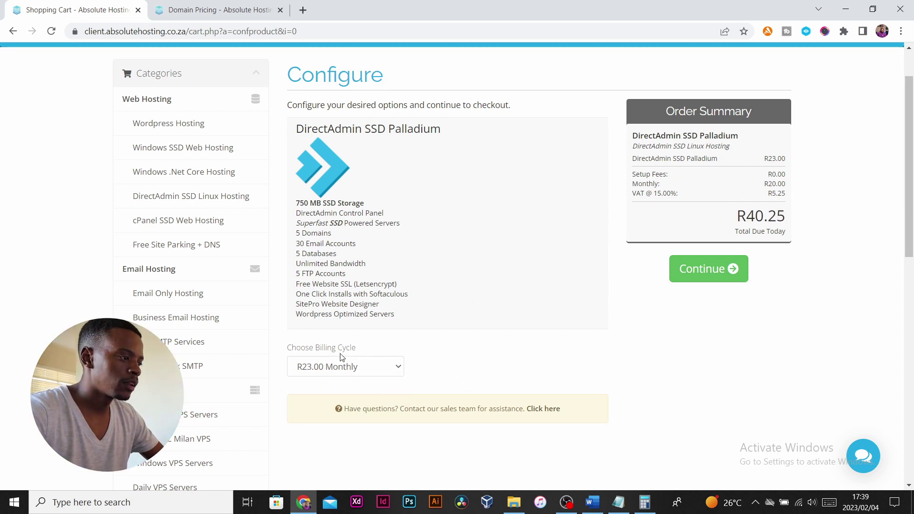
click(693, 281)
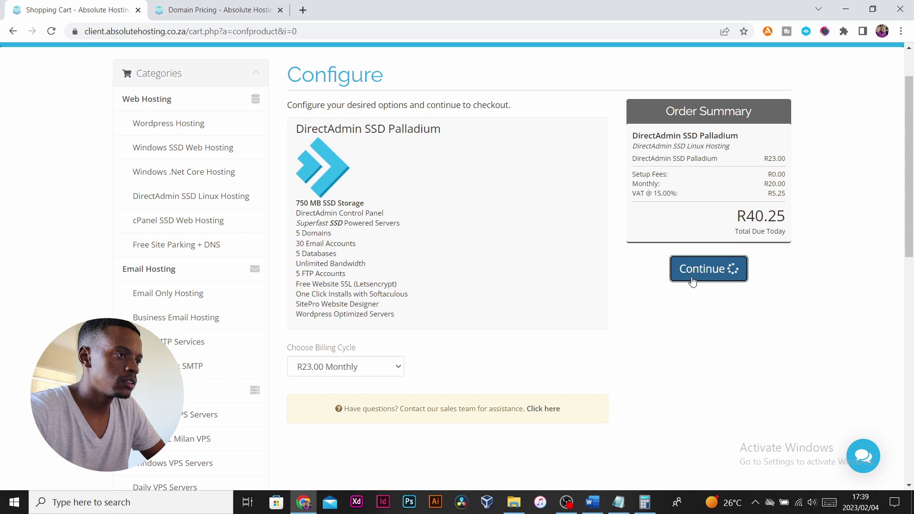
drag(541, 195, 576, 192)
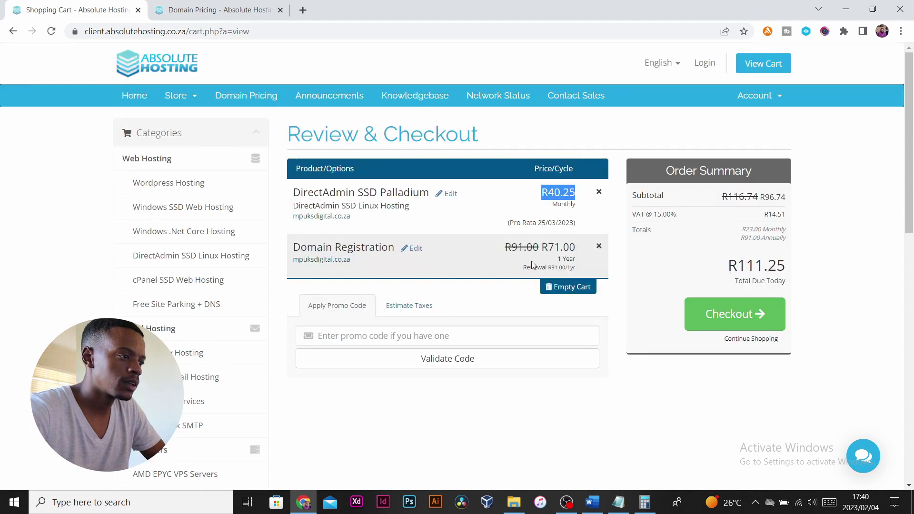
drag(541, 247, 575, 247)
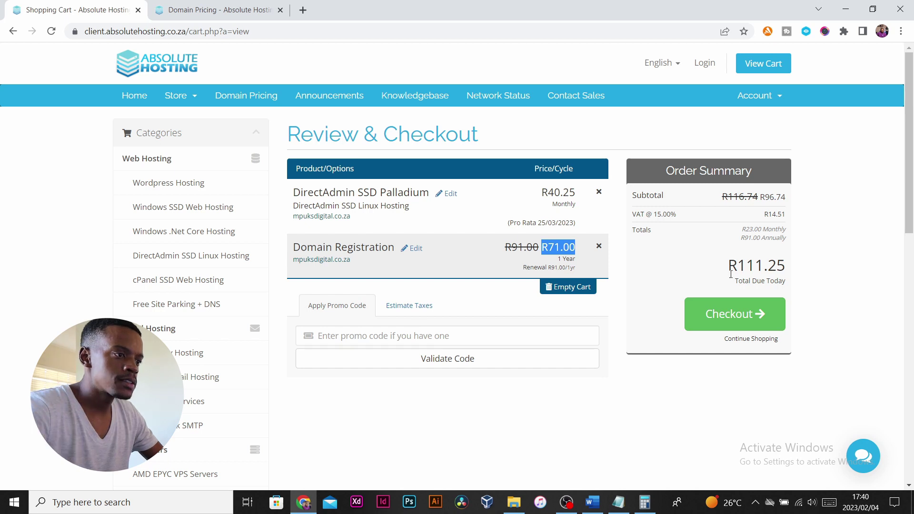
drag(735, 265, 802, 265)
click(581, 477)
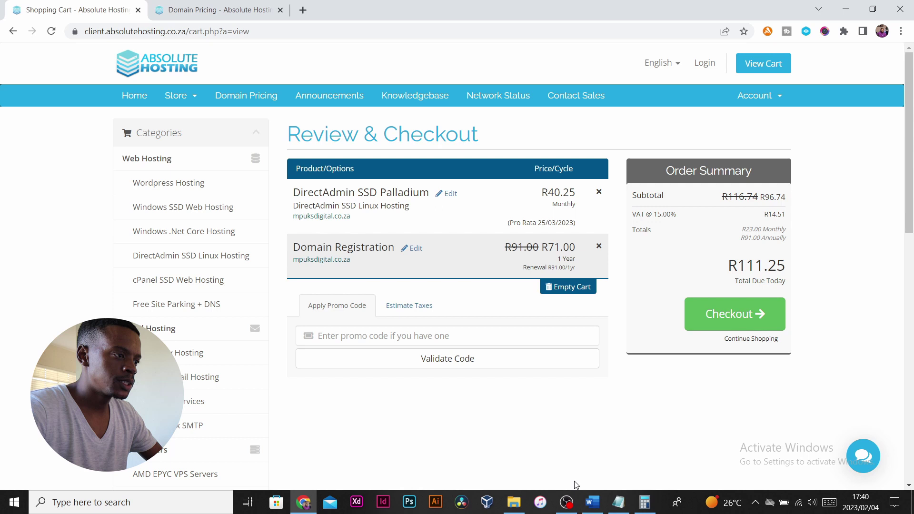
click(592, 502)
click(294, 248)
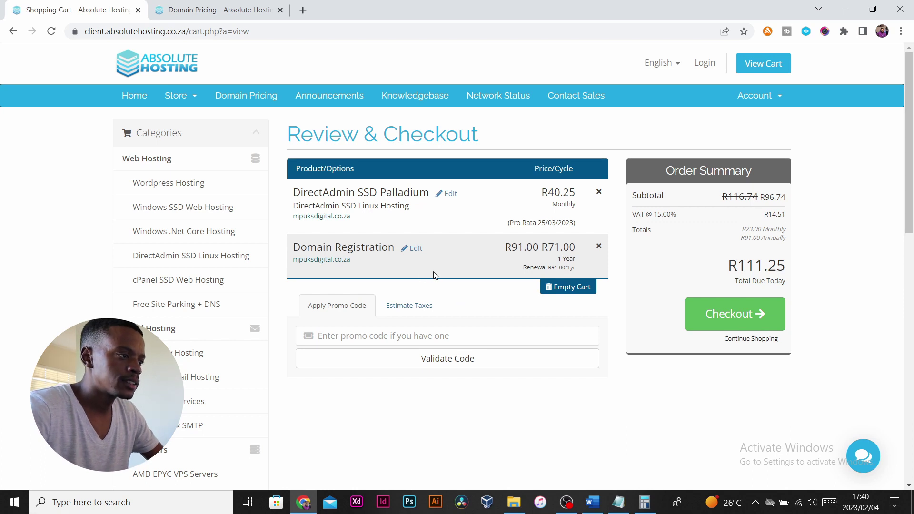
Go to checkout and enter the customer's first name, last name and e-mail address, then scroll the form.
click(726, 322)
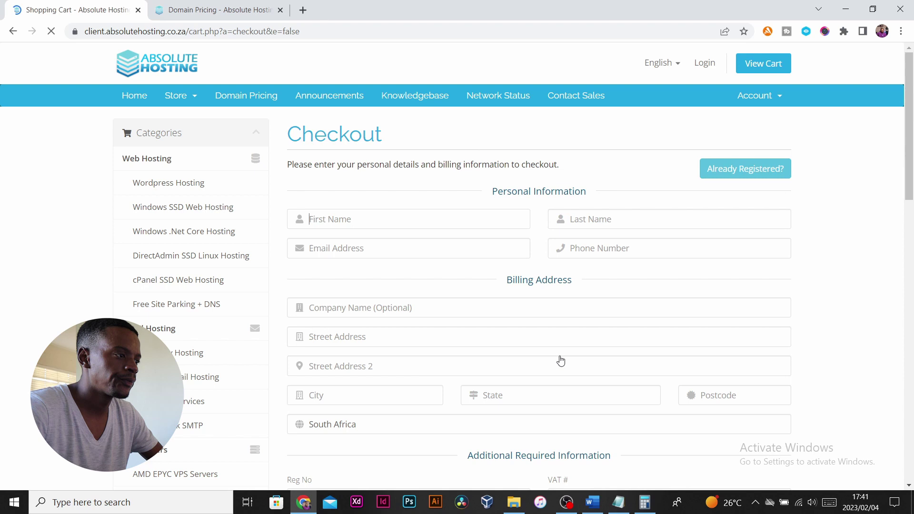
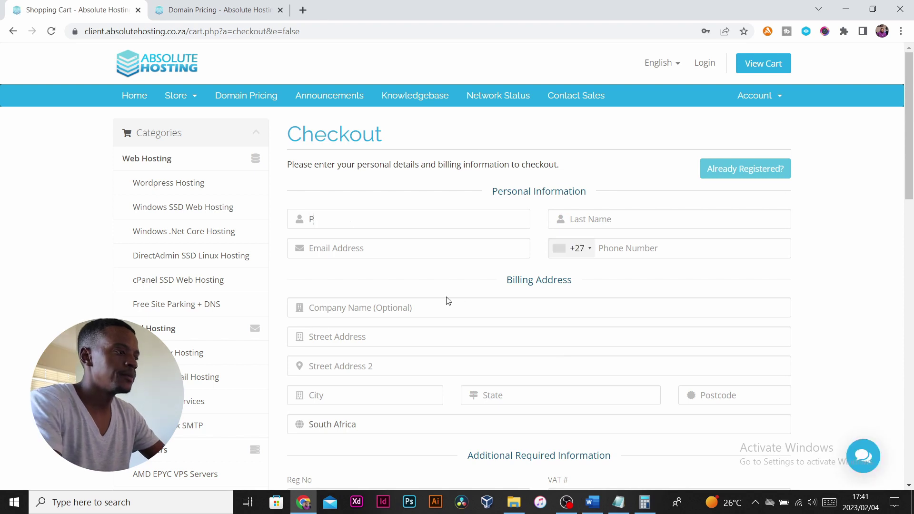
click(623, 215)
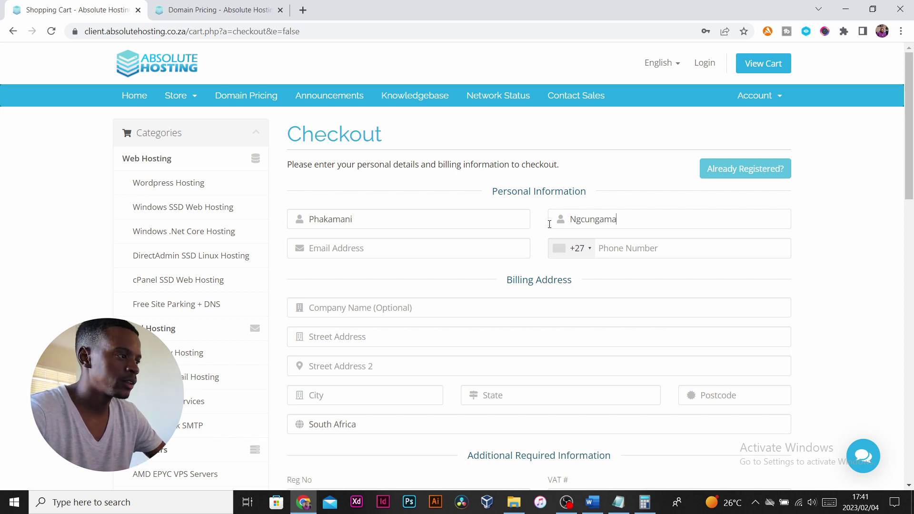
click(425, 251)
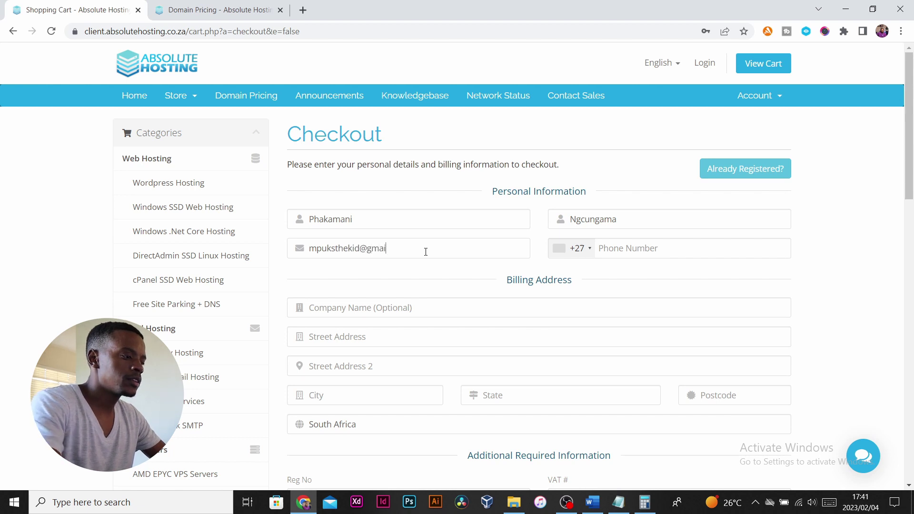
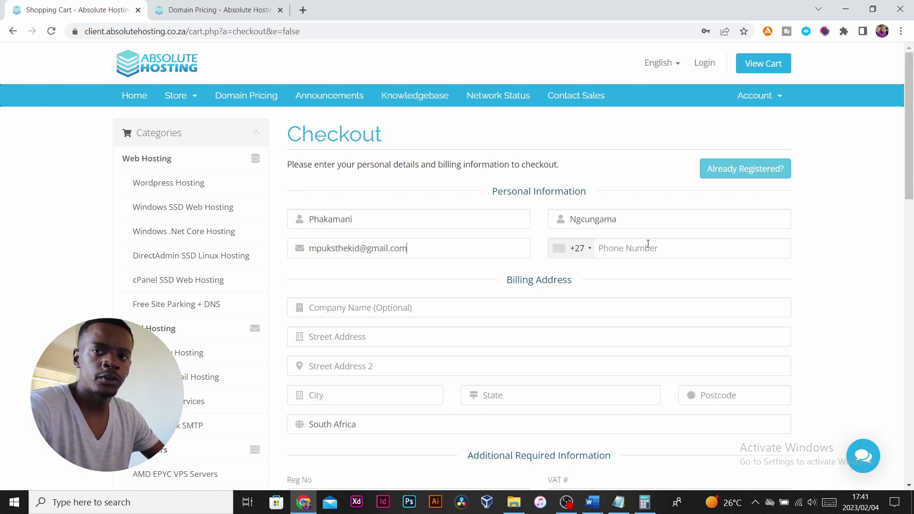
scroll(474, 249, down, 6)
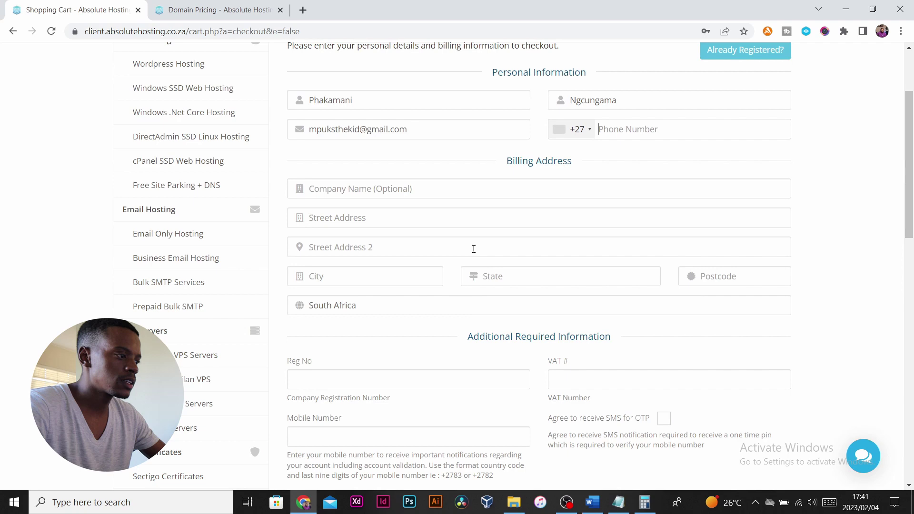
scroll(473, 249, down, 1)
scroll(605, 245, up, 10)
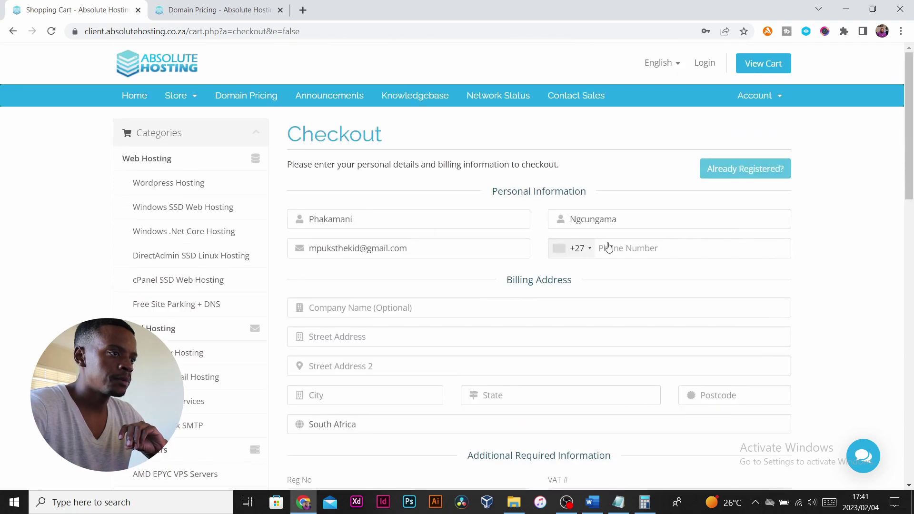
Log in as an existing customer with the account e-mail and the saved password.
click(744, 169)
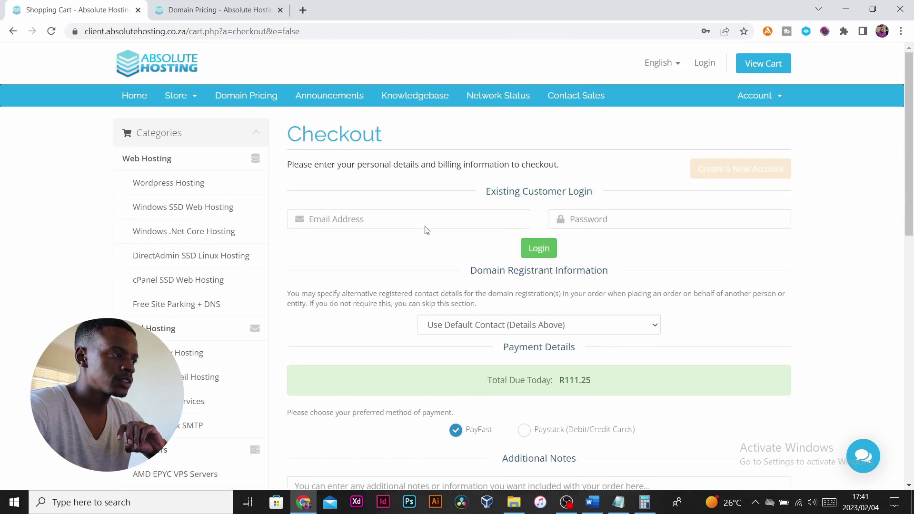
click(425, 225)
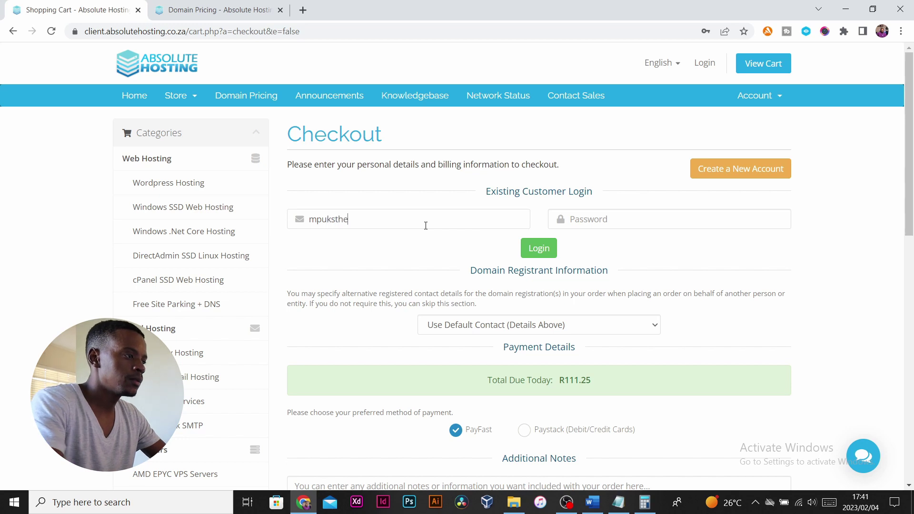
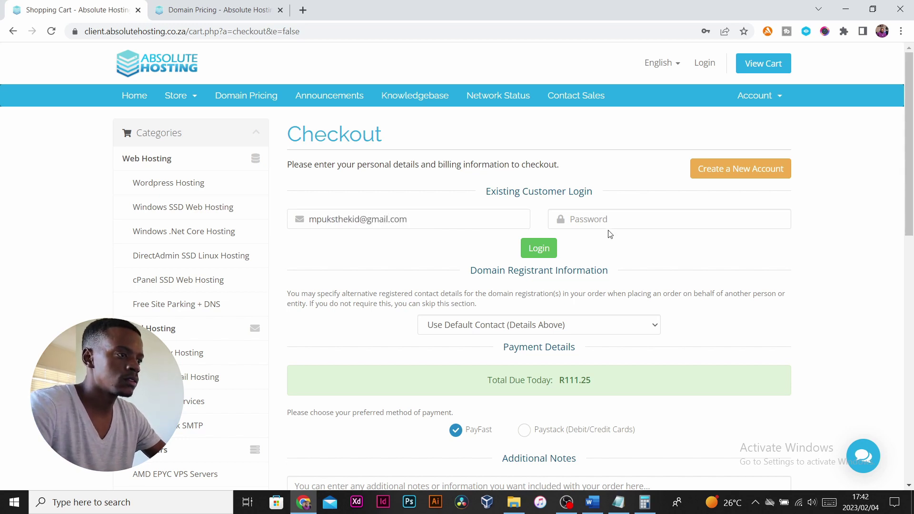
click(607, 216)
click(646, 257)
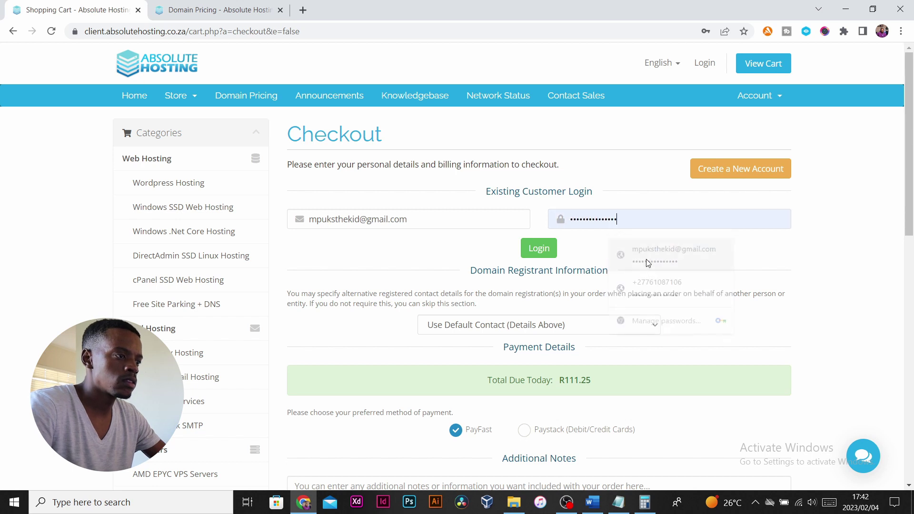
click(549, 254)
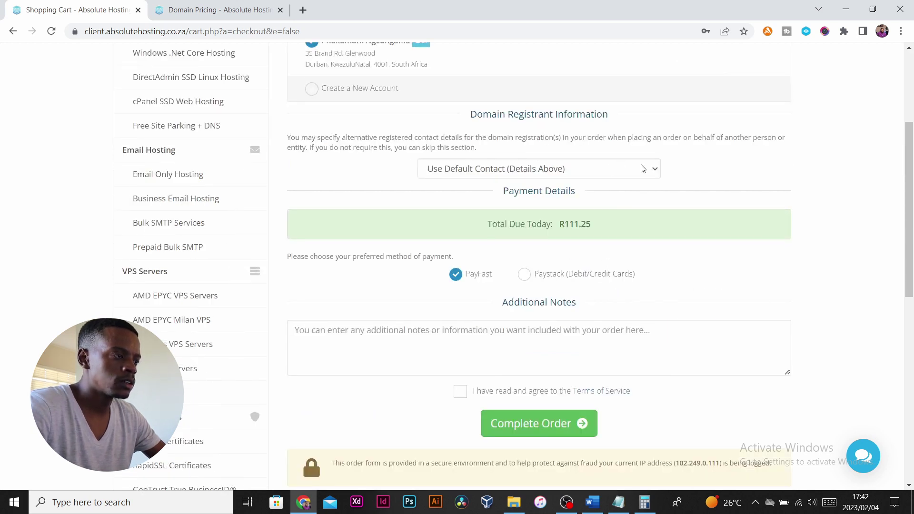
Keep the default registrant contact and check the R111.25 total due today.
click(520, 169)
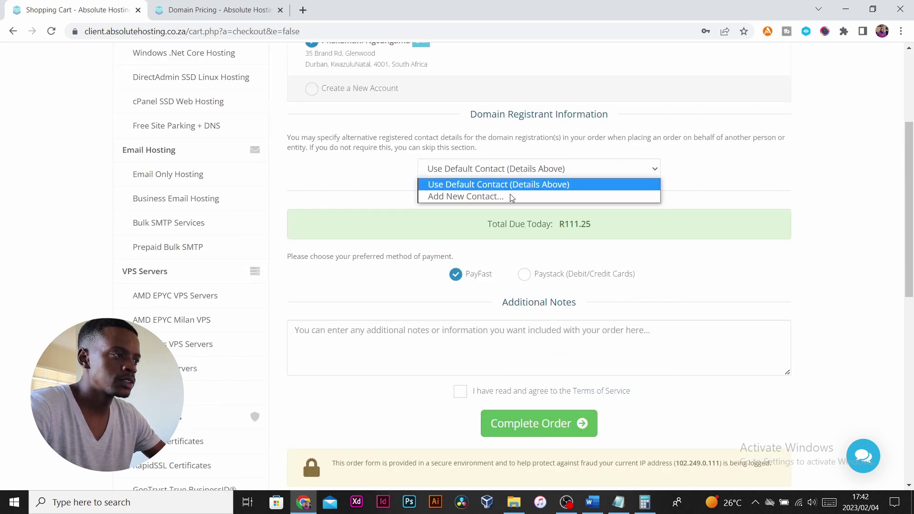
click(492, 170)
scroll(507, 86, up, 1)
drag(477, 174, 564, 174)
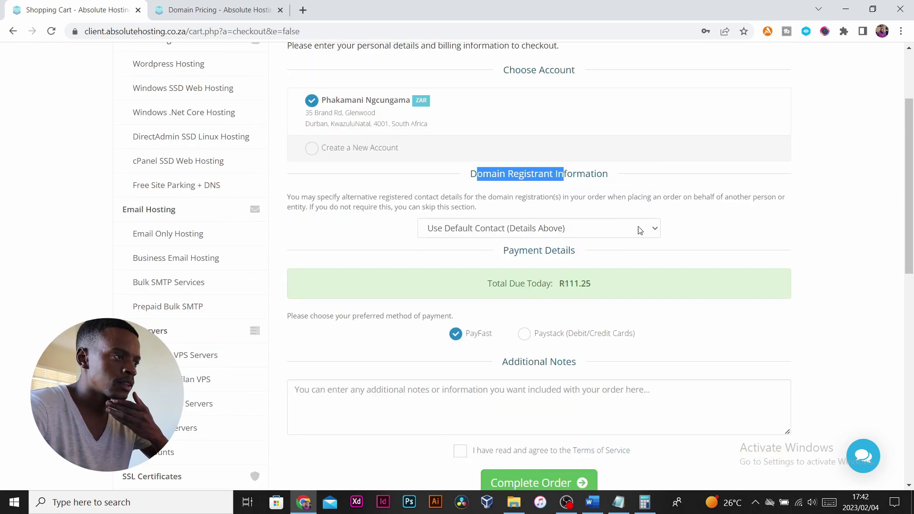
scroll(657, 210, down, 1)
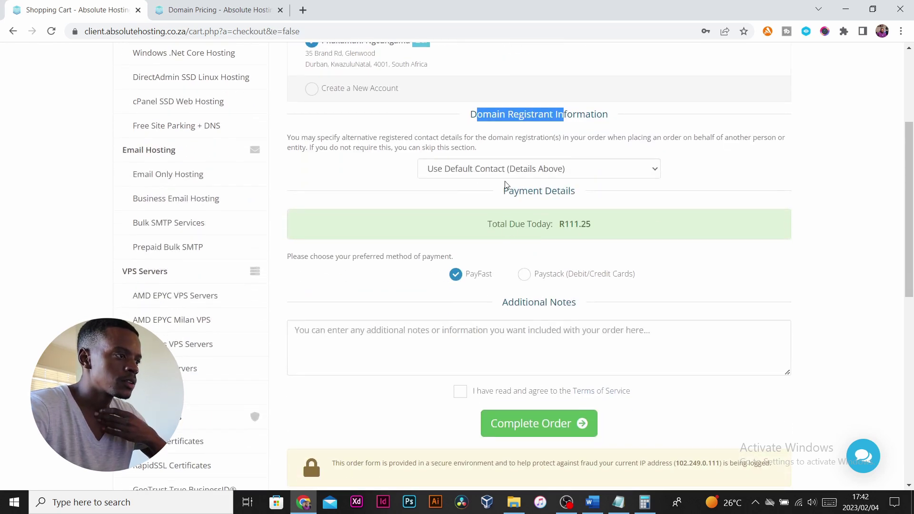
drag(470, 226, 638, 227)
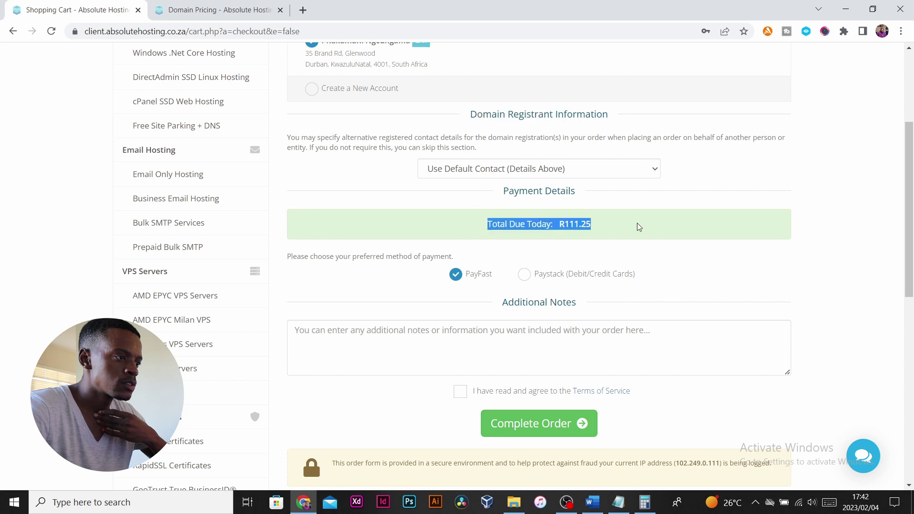
Keep PayFast as the payment method, accept the Terms of Service and complete the order.
scroll(638, 227, down, 2)
click(524, 155)
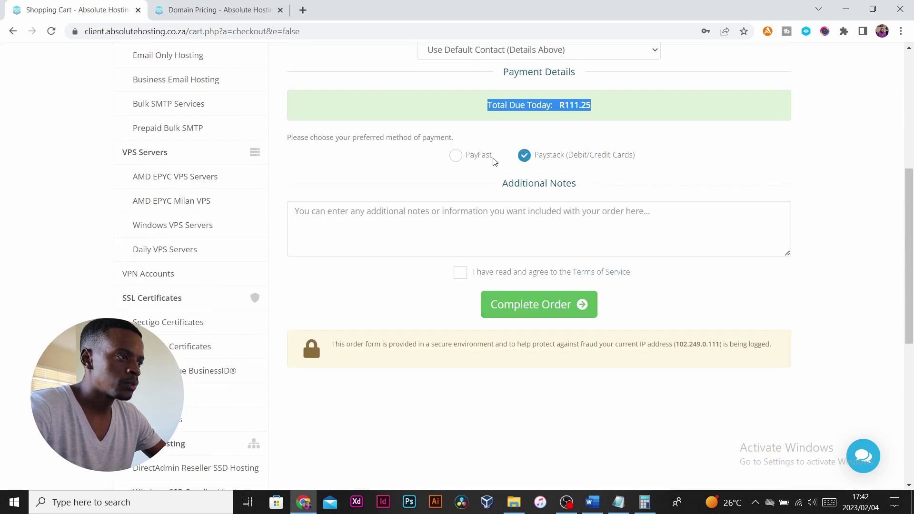
click(464, 161)
scroll(452, 291, up, 1)
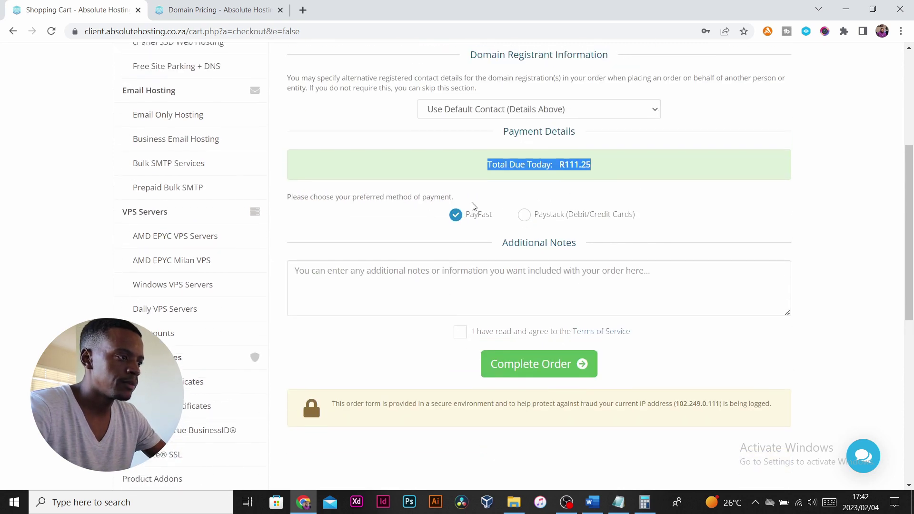
click(459, 331)
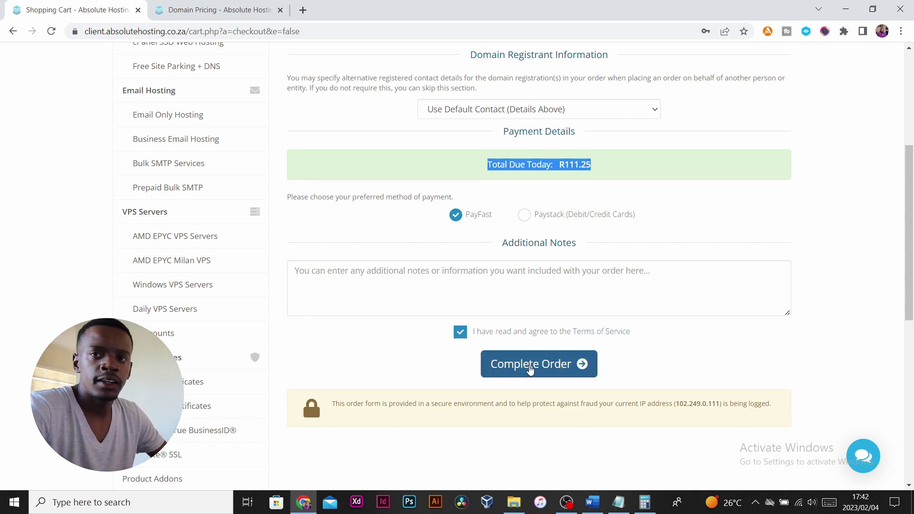
click(531, 369)
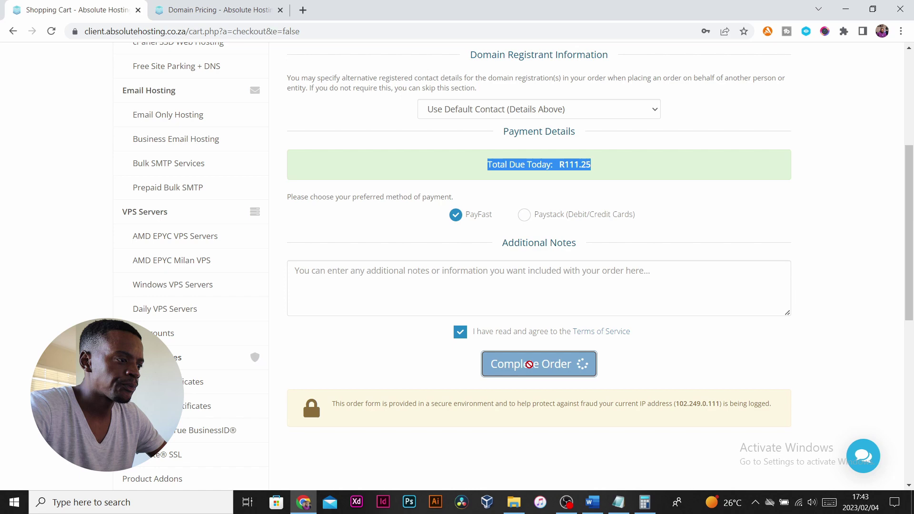
scroll(567, 351, down, 4)
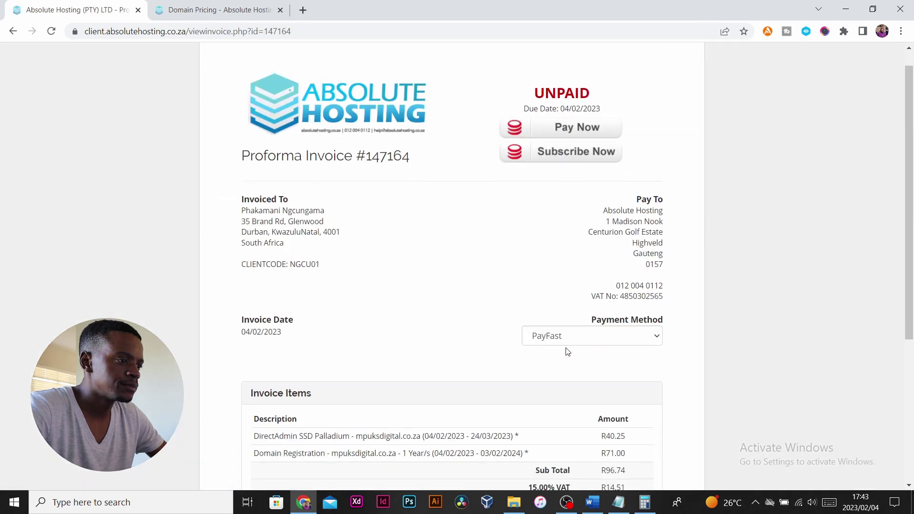
scroll(567, 351, up, 4)
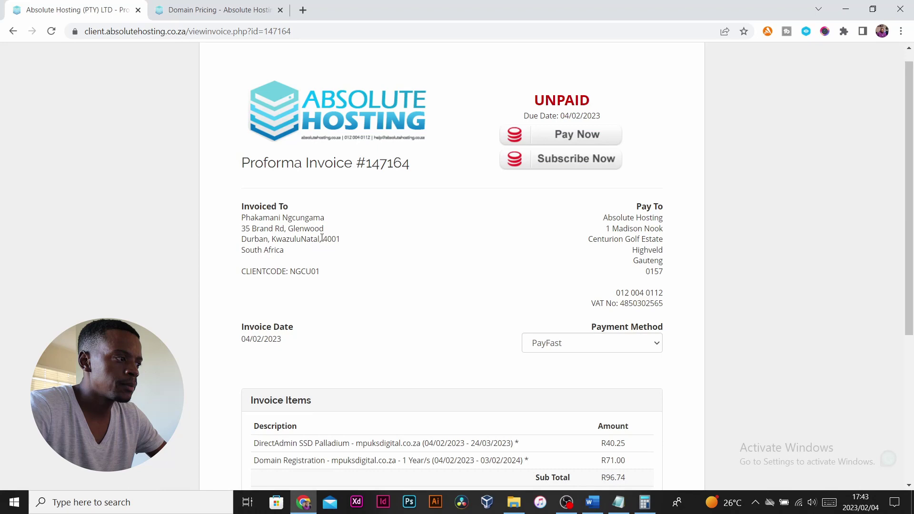
scroll(332, 238, down, 2)
scroll(328, 240, up, 2)
drag(241, 158, 372, 164)
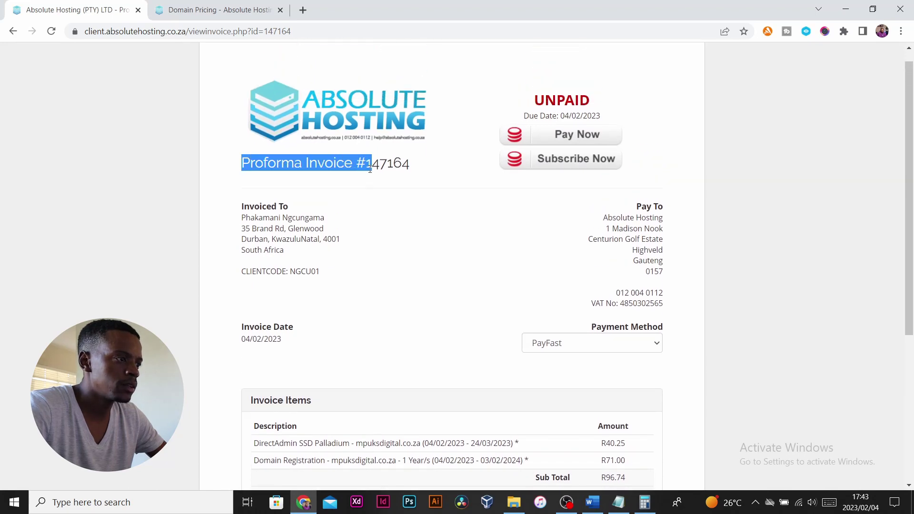
scroll(375, 210, down, 3)
scroll(375, 210, up, 3)
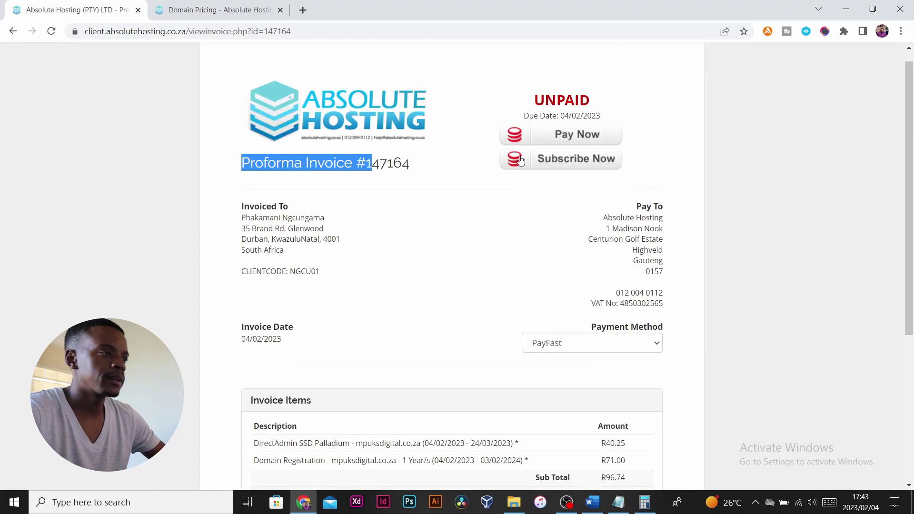
Pay the R111.25 invoice through PayFast using a credit or cheque card.
click(567, 137)
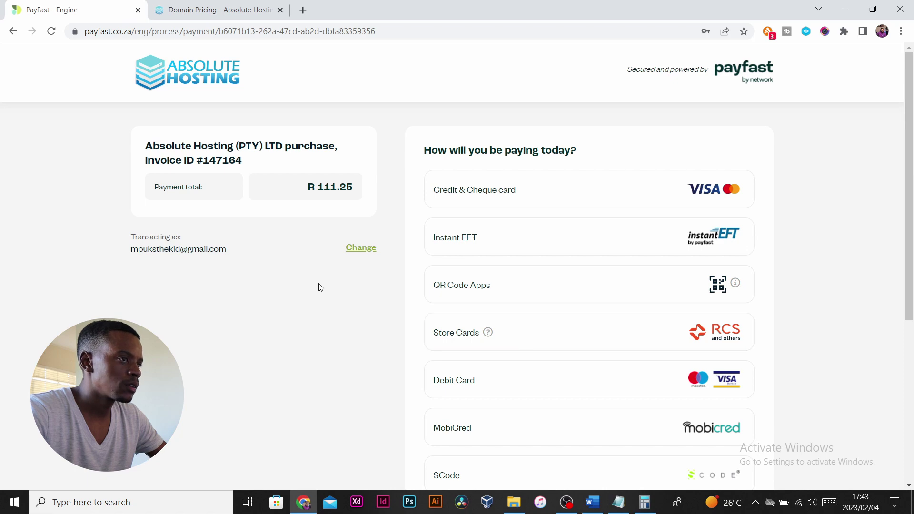
scroll(320, 287, down, 3)
scroll(319, 288, up, 3)
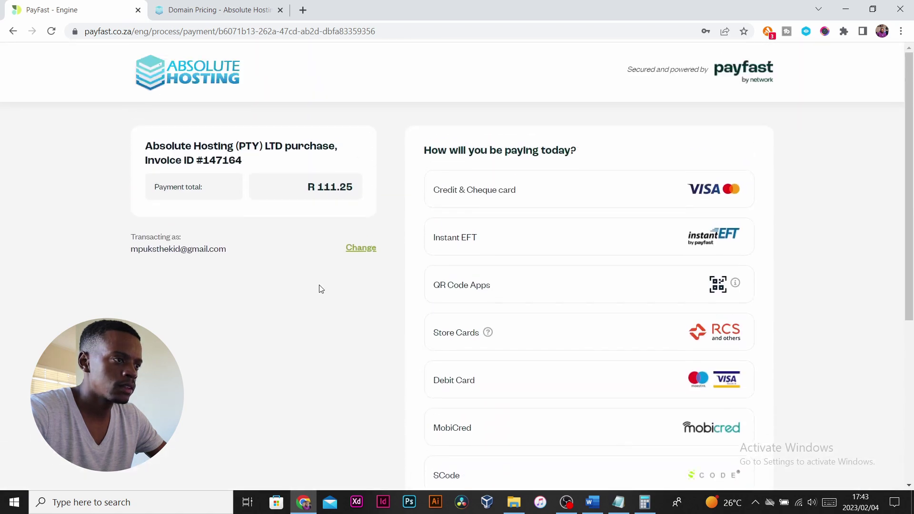
click(571, 192)
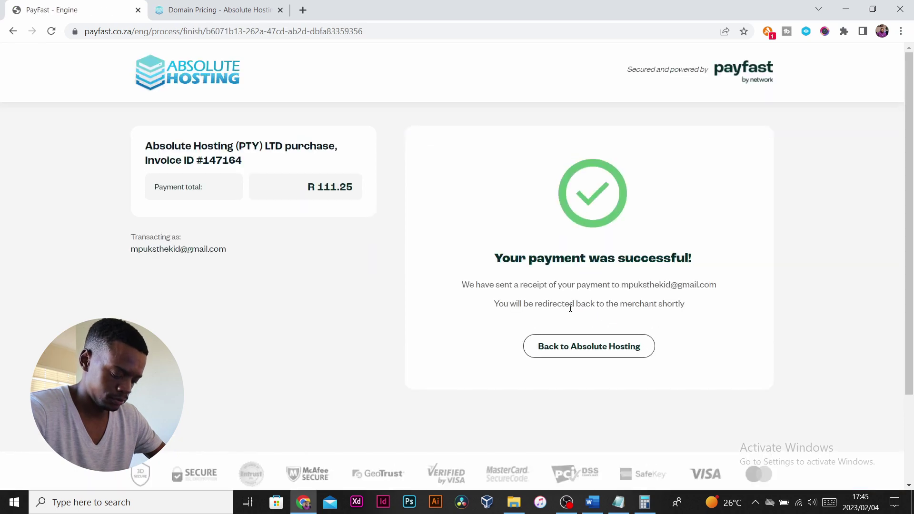
Return to Absolute Hosting, review the order confirmation, and open My Domains from the client area.
click(601, 353)
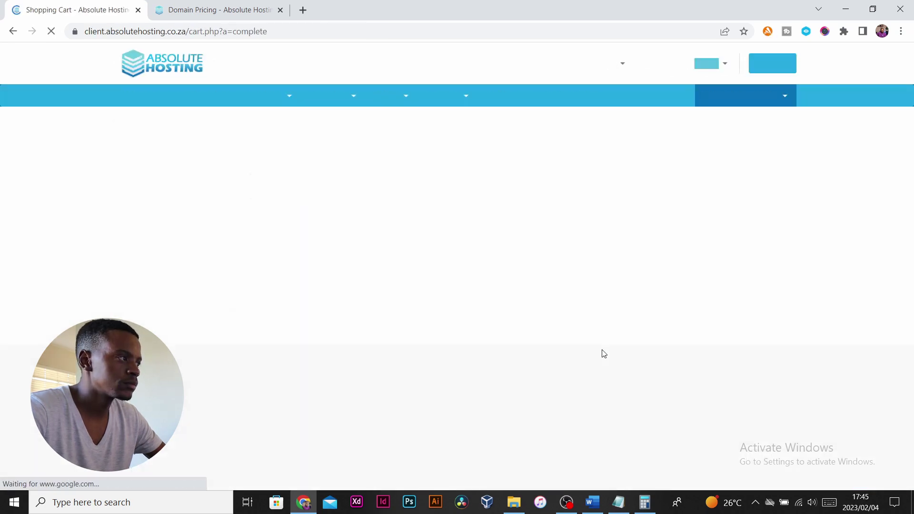
drag(304, 137, 500, 143)
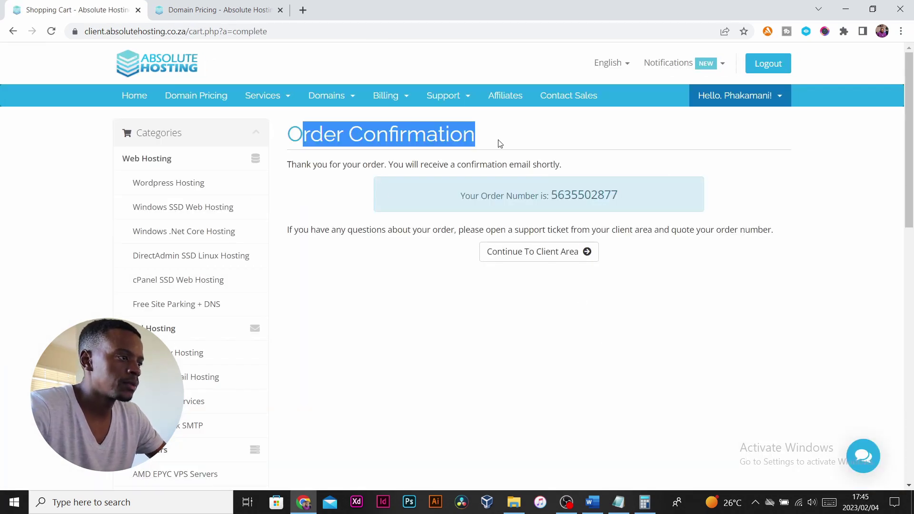
click(529, 221)
drag(459, 198, 634, 198)
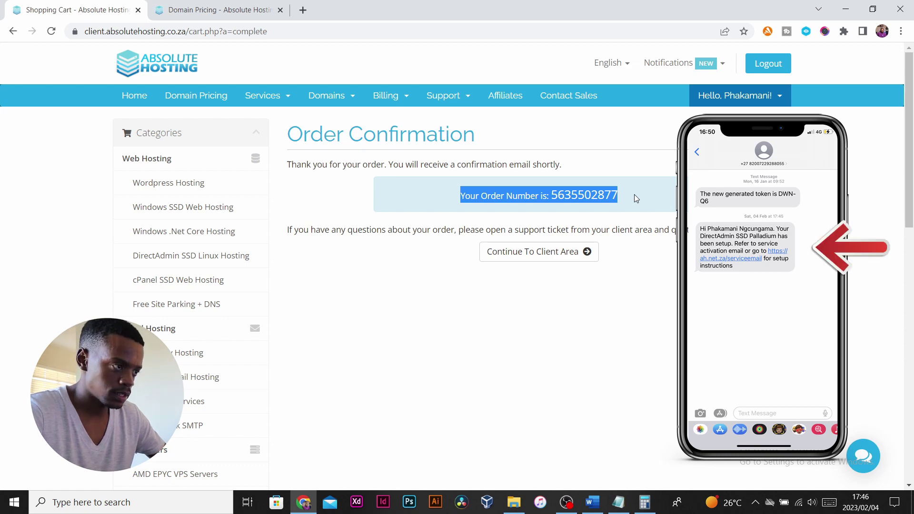
click(531, 262)
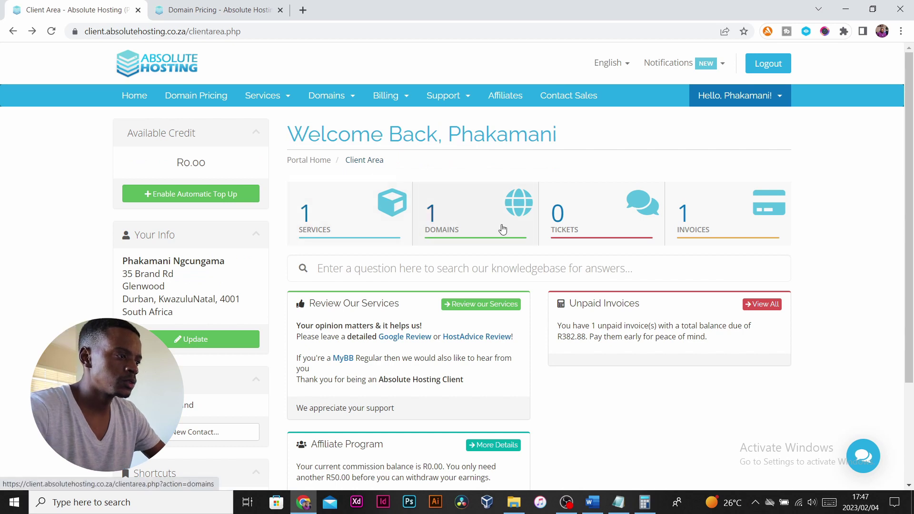
click(503, 229)
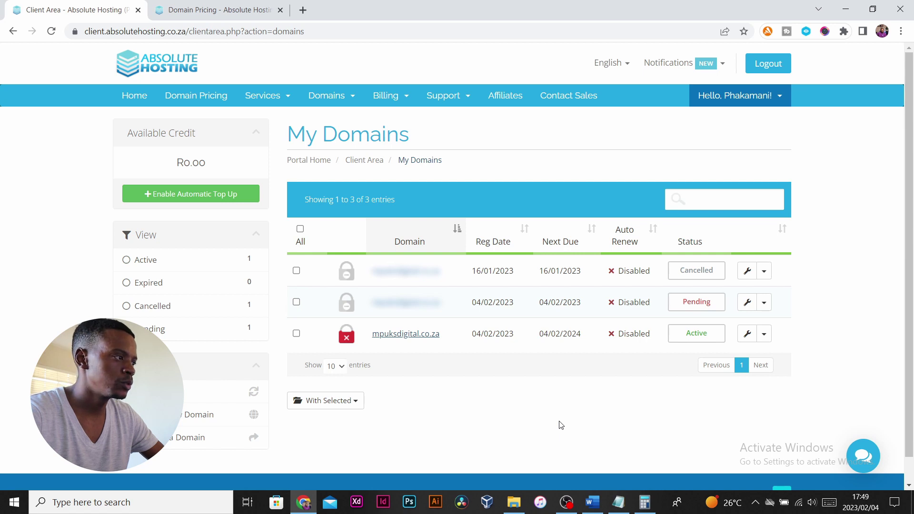
Open mpuksdigital.co.za in a new tab, find it unreachable, then return to the activation email.
right_click(401, 336)
click(435, 344)
click(214, 10)
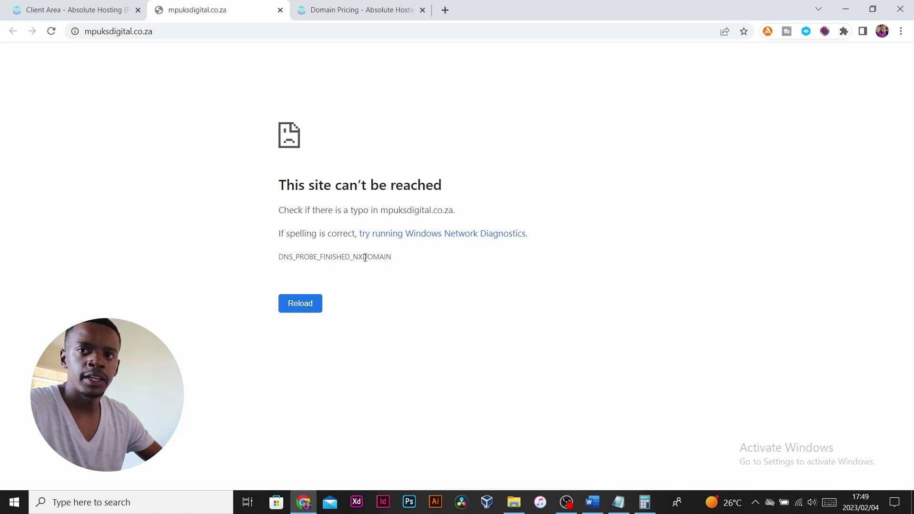
key(ctrl+l)
click(326, 10)
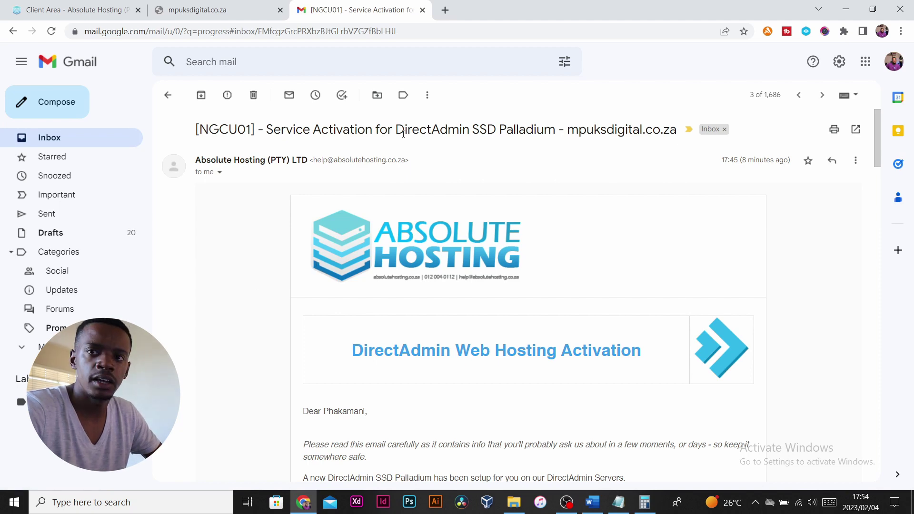
Read the DirectAdmin SSD Palladium activation email and open its Client Service Area link in another tab.
scroll(403, 134, down, 5)
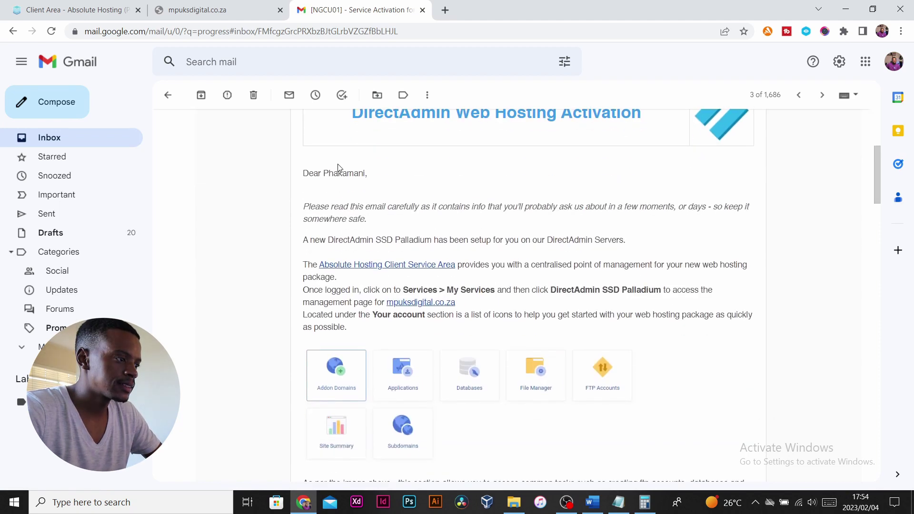
click(387, 266)
key(ctrl+shift+Tab)
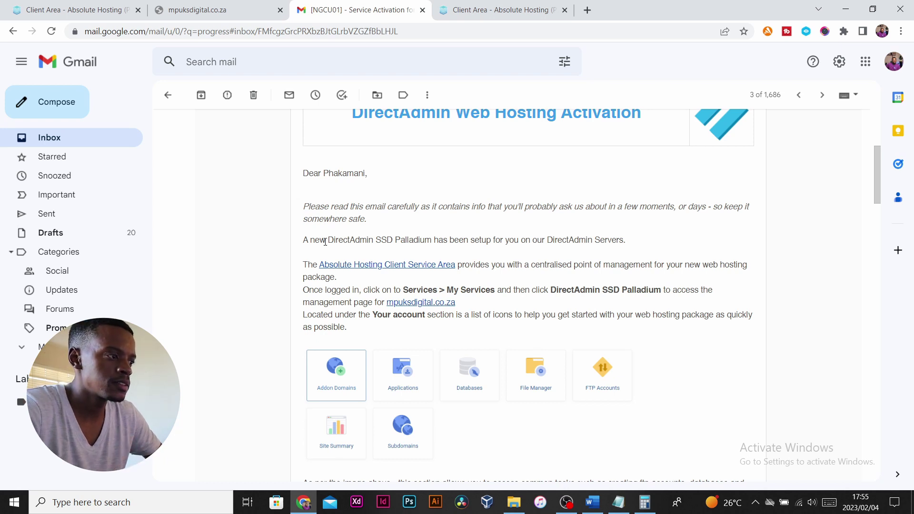
scroll(309, 235, up, 5)
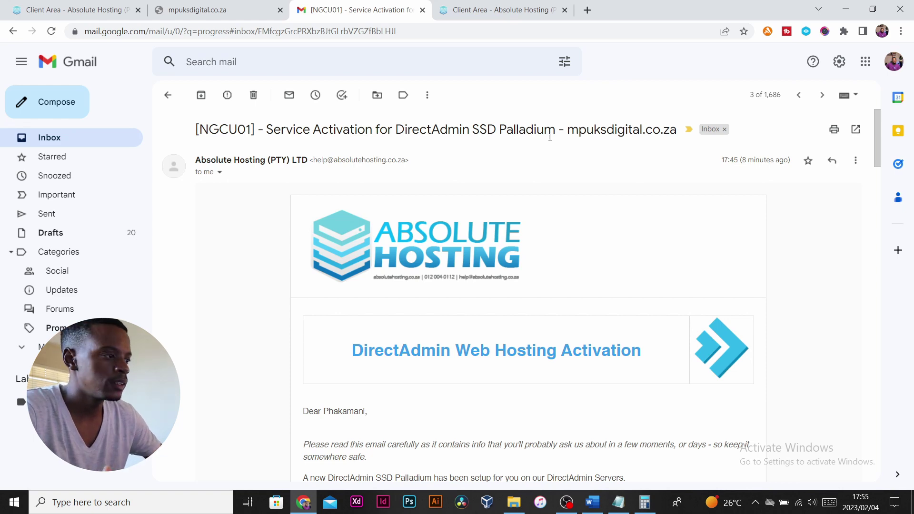
Reload the mpuksdigital.co.za tab until Absolute Hosting's 'will be live soon' placeholder page appears.
click(211, 17)
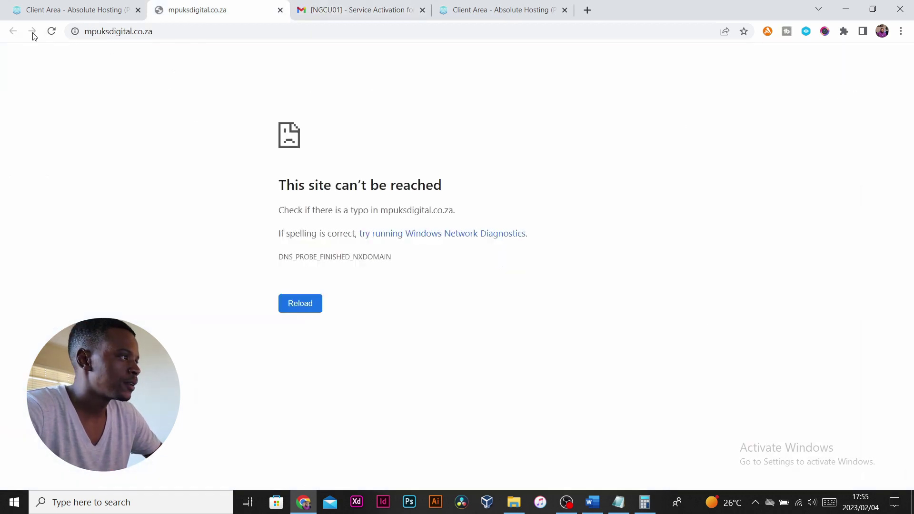
click(50, 32)
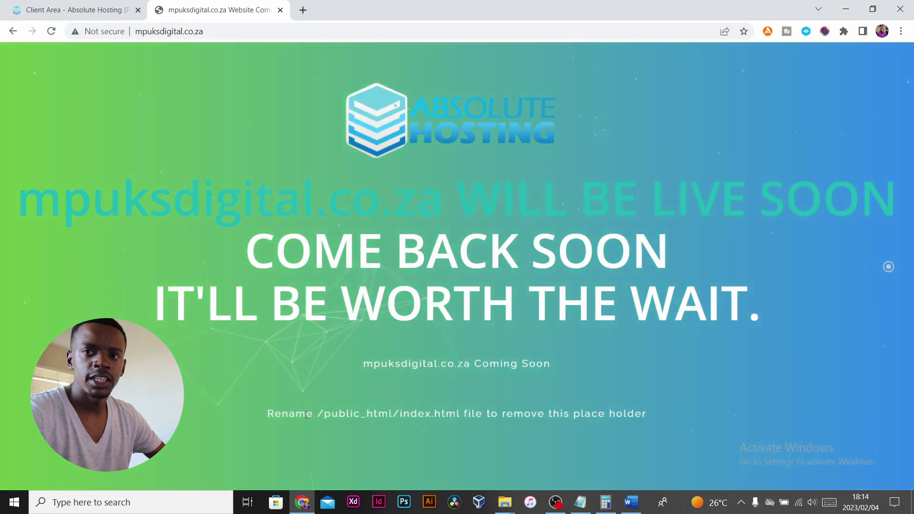
drag(315, 414, 646, 414)
click(800, 316)
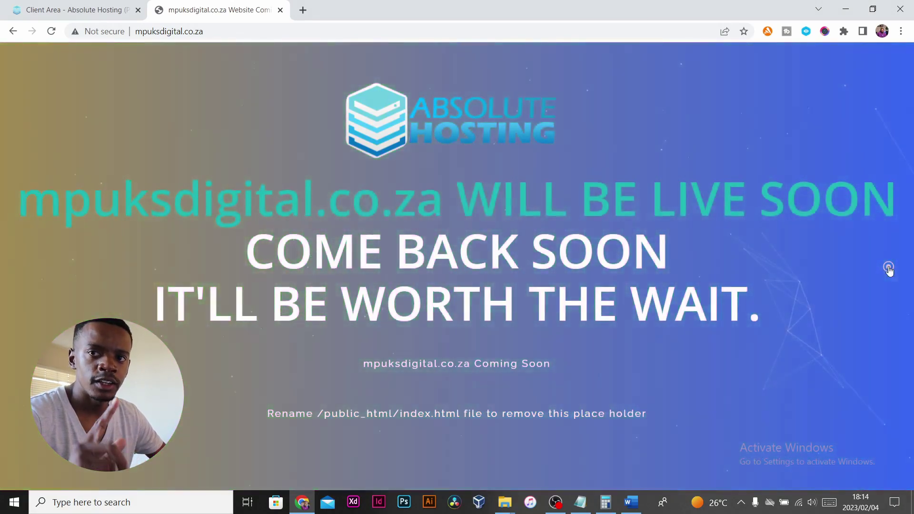